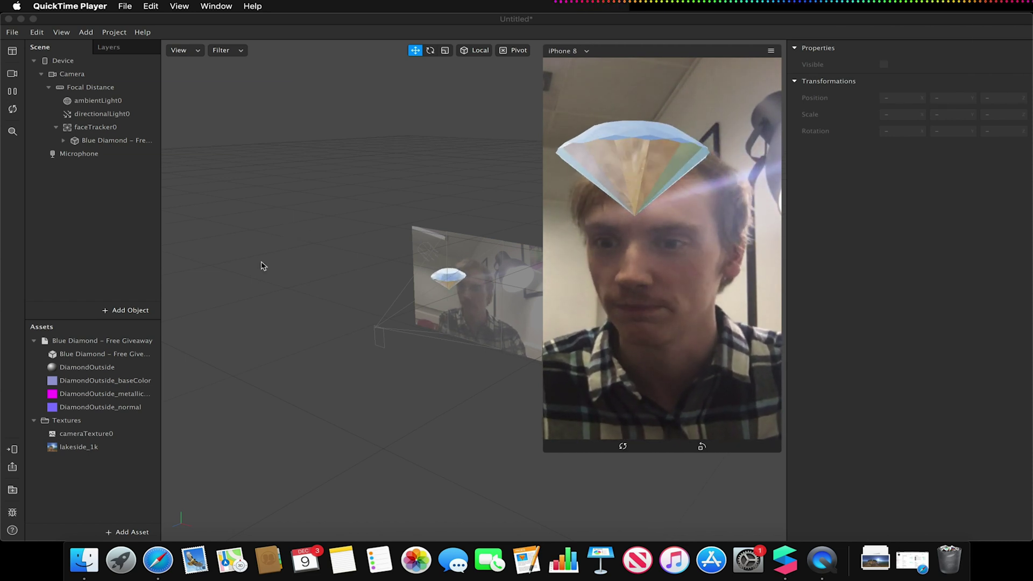
Check the Blue Diamond – Free Giveaway details (4.85 kB, DiamondOutside unsupported) without adding an asset
{"action": "left_click", "coordinate": [88, 342]}
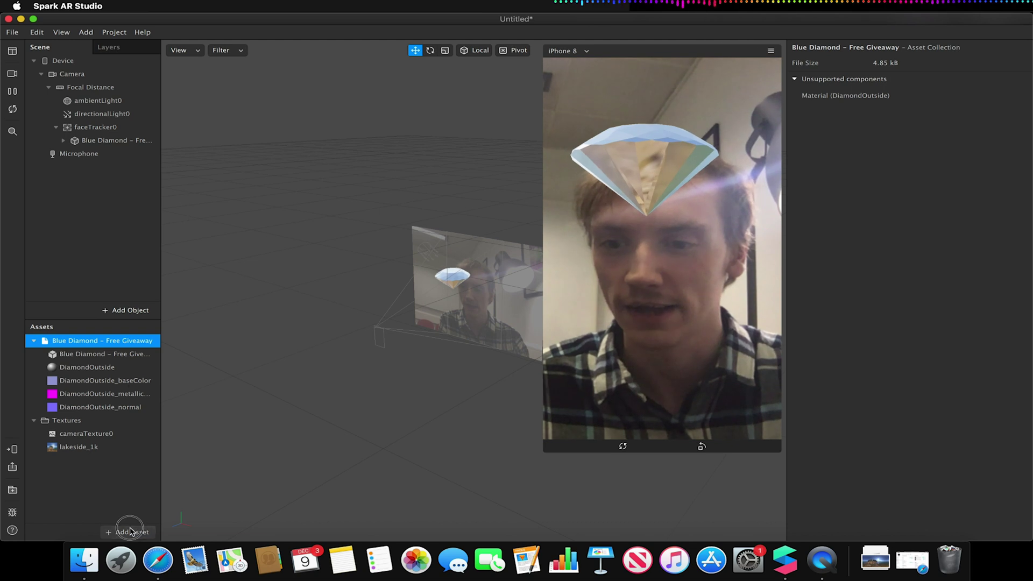
{"action": "left_click", "coordinate": [128, 532]}
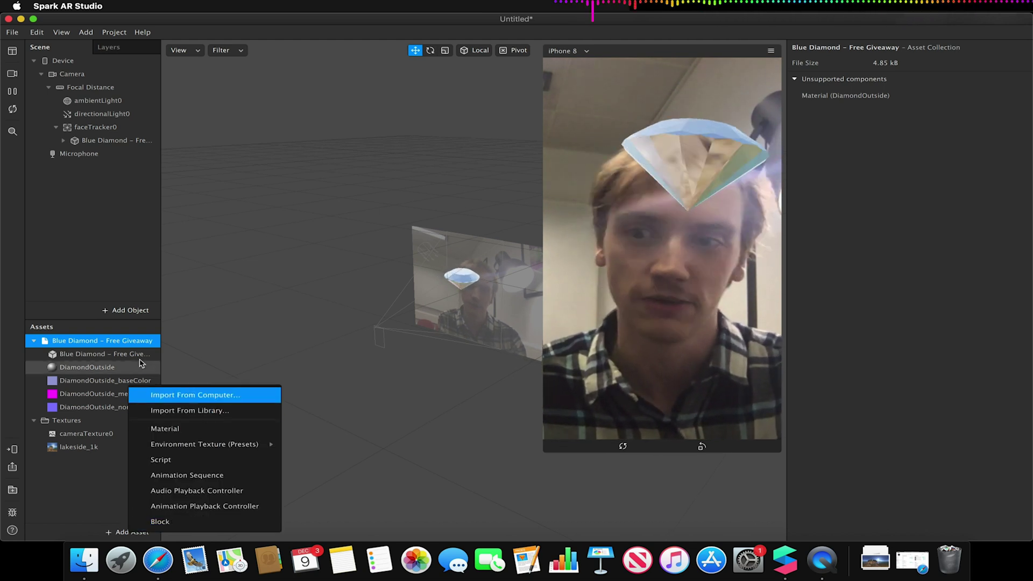
{"action": "left_click", "coordinate": [113, 351]}
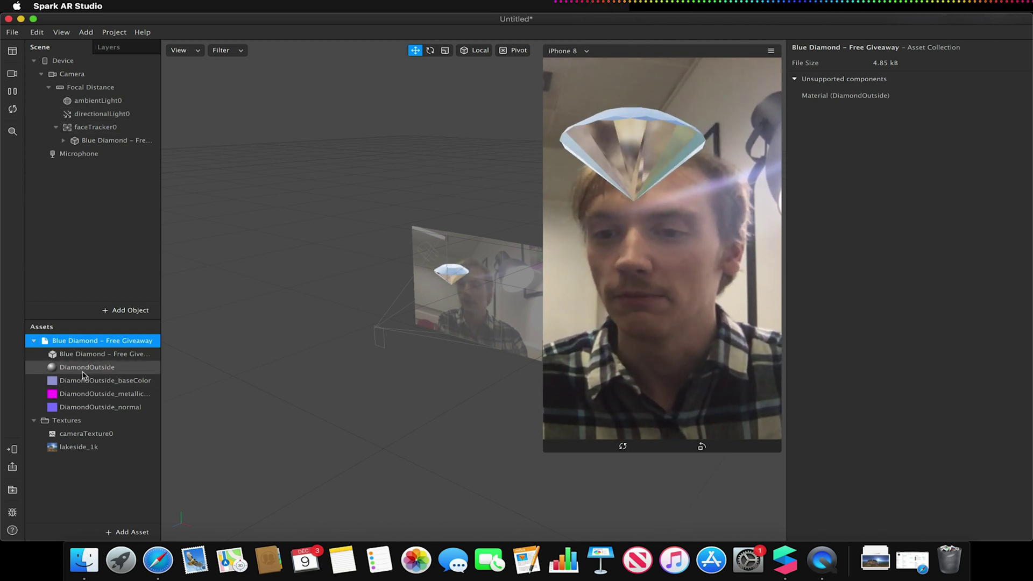
Select the DiamondOutside material and set Metallic to 95 and Roughness to 100
{"action": "left_click", "coordinate": [73, 371]}
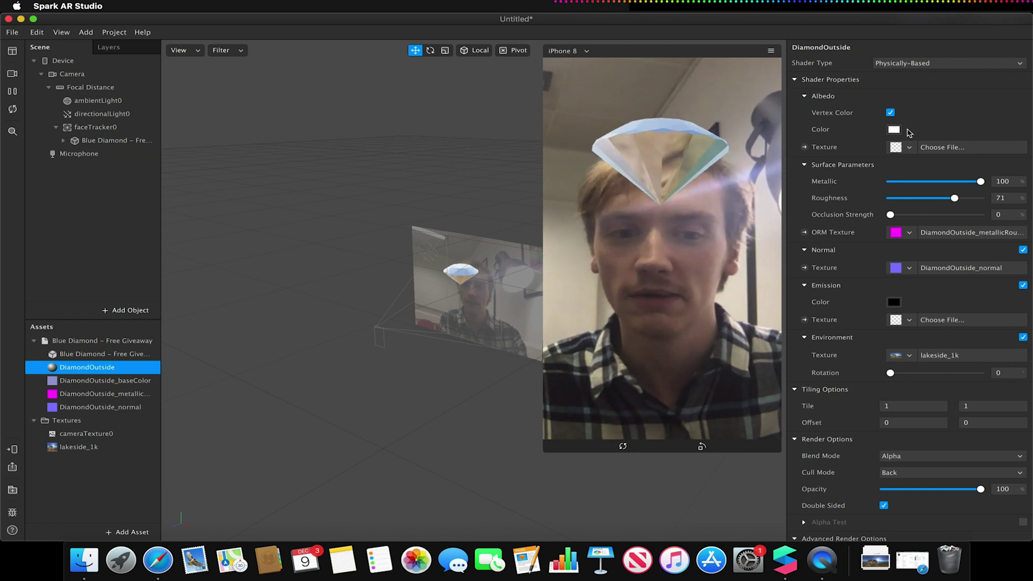
{"action": "scroll", "coordinate": [910, 133], "scroll_direction": "down", "scroll_amount": 3}
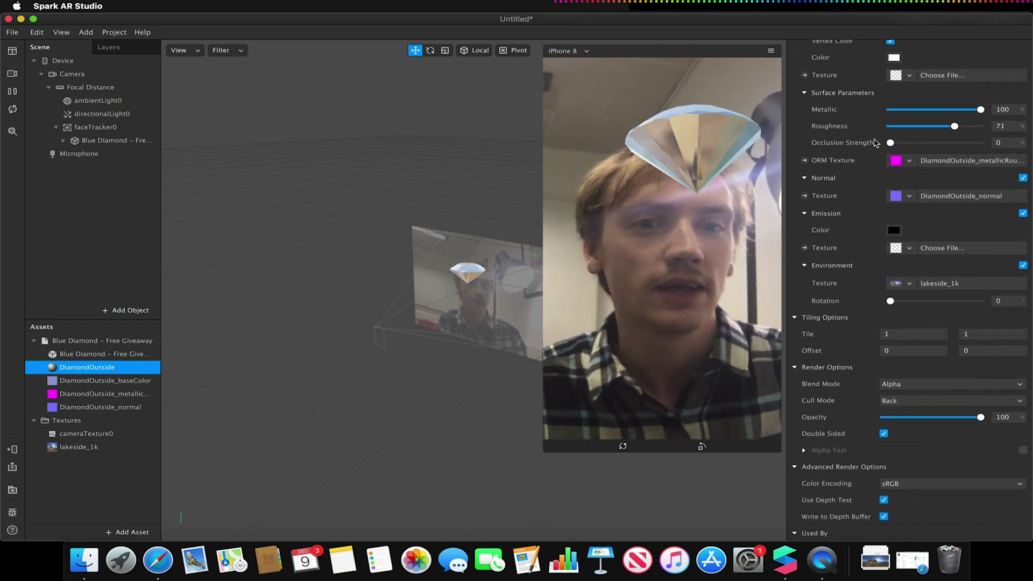
{"action": "scroll", "coordinate": [877, 143], "scroll_direction": "up", "scroll_amount": 3}
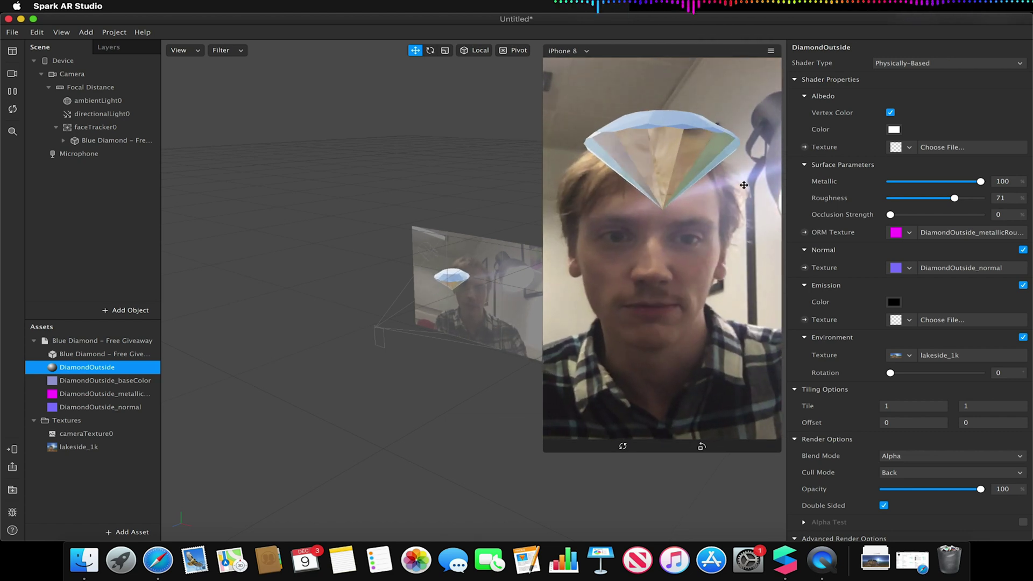
{"action": "left_click_drag", "start_coordinate": [980, 183], "coordinate": [864, 185]}
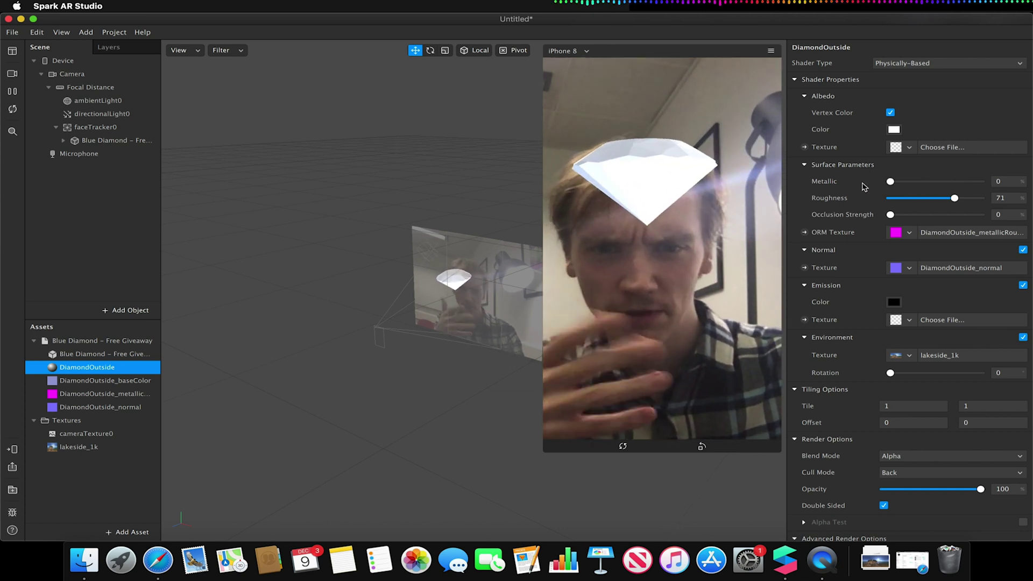
{"action": "mouse_move", "coordinate": [891, 182]}
{"action": "left_mouse_down"}
{"action": "mouse_move", "coordinate": [976, 181]}
{"action": "mouse_move", "coordinate": [995, 198]}
{"action": "mouse_move", "coordinate": [887, 199]}
{"action": "left_mouse_up"}
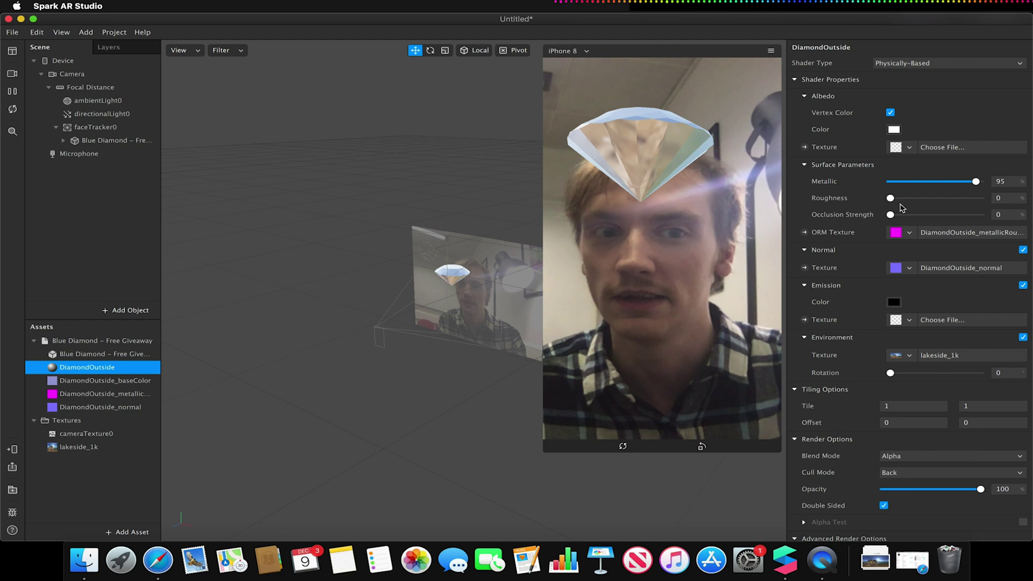
{"action": "left_click_drag", "start_coordinate": [891, 199], "coordinate": [996, 199]}
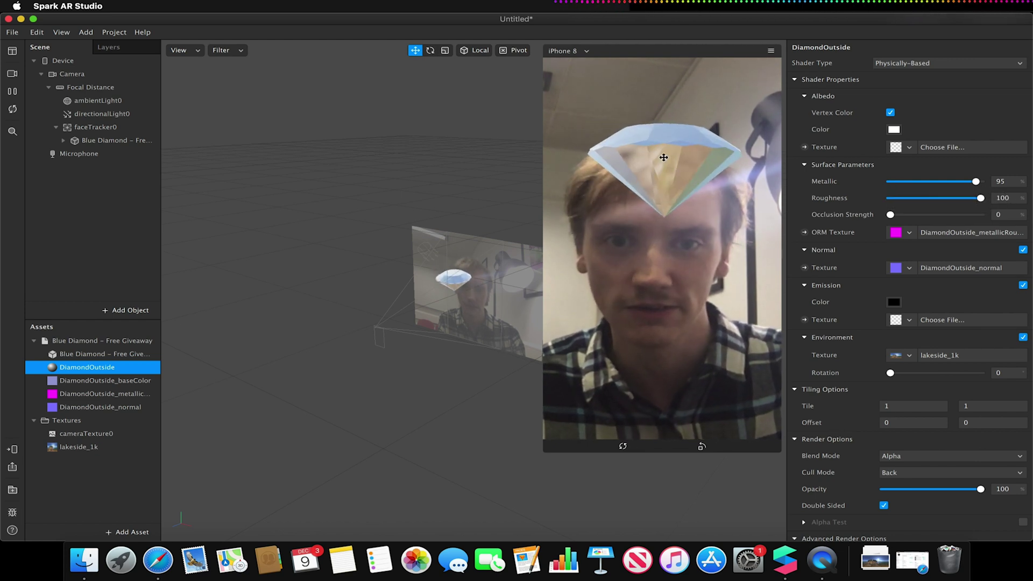
{"action": "left_click_drag", "start_coordinate": [917, 198], "coordinate": [986, 203]}
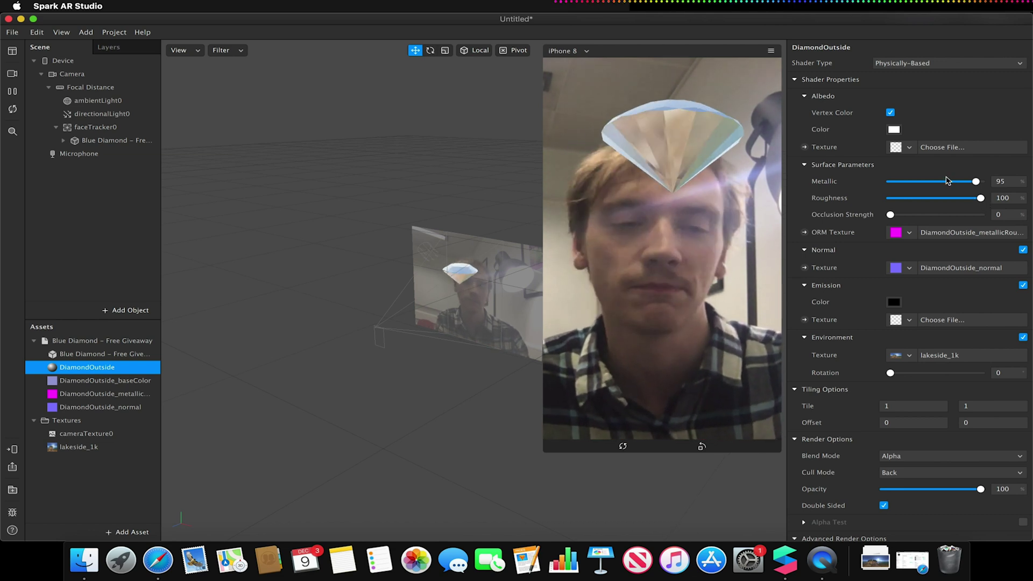
{"action": "left_click", "coordinate": [909, 147]}
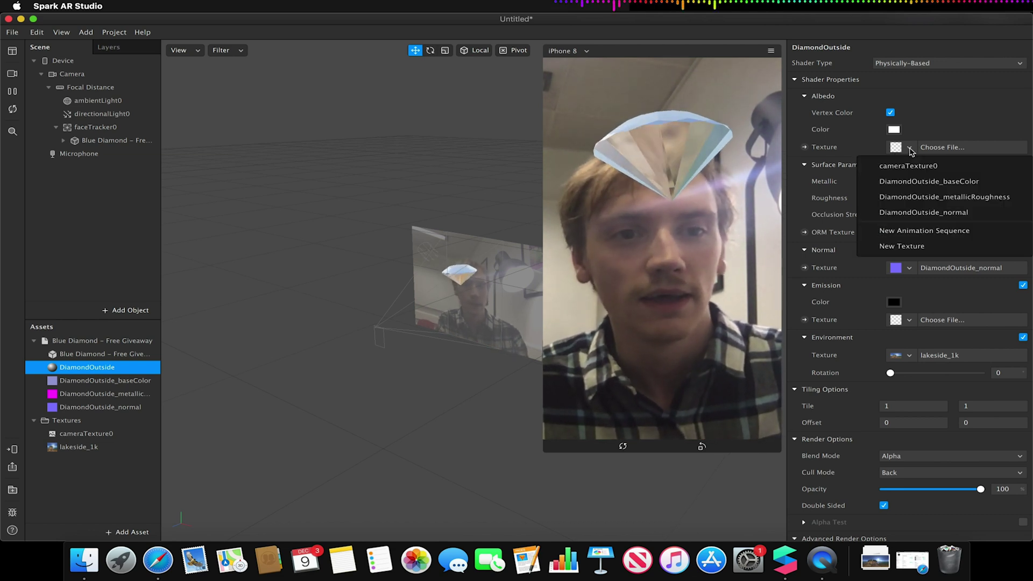
{"action": "left_click", "coordinate": [918, 187]}
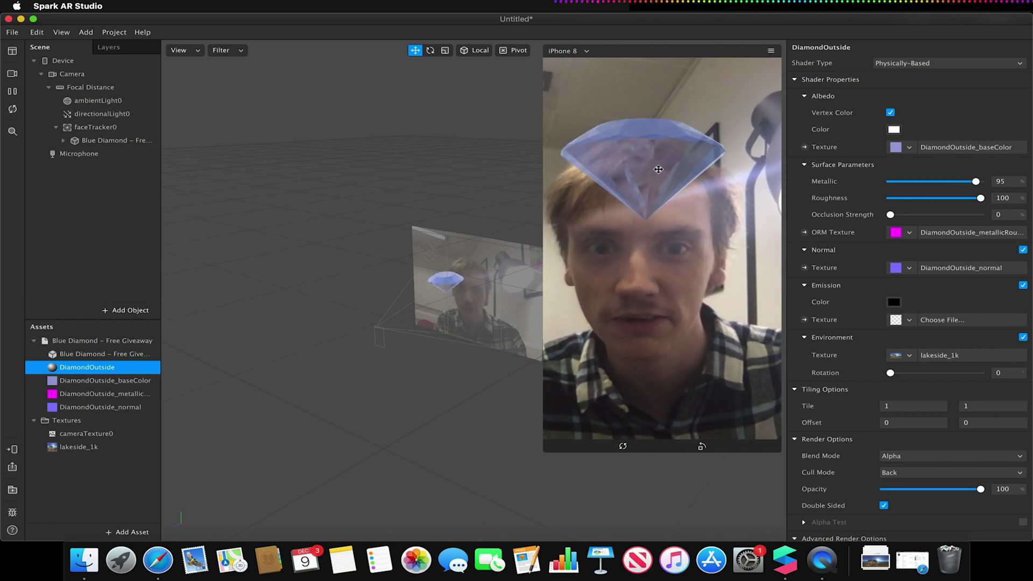
{"action": "left_click", "coordinate": [910, 148]}
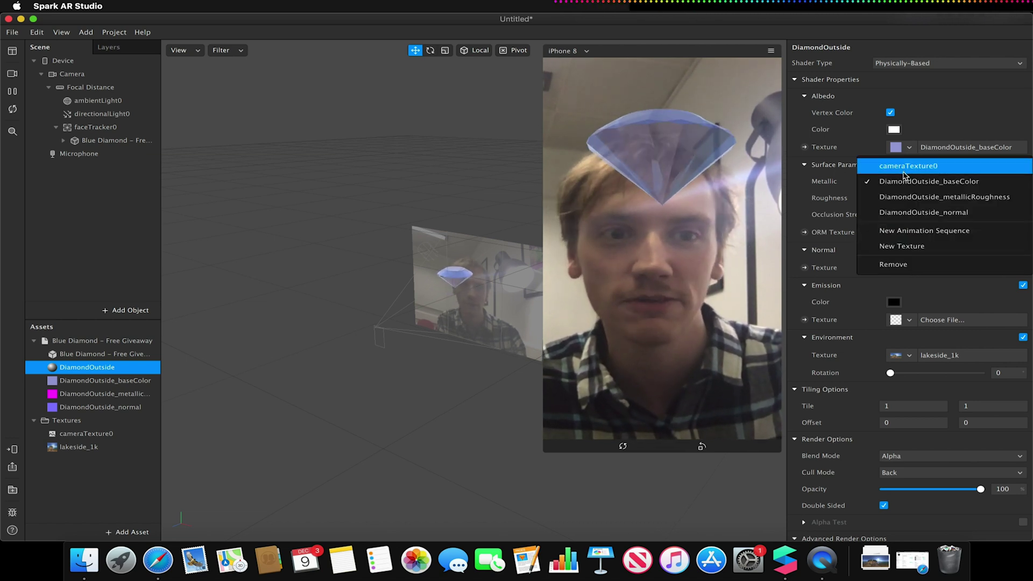
{"action": "left_click", "coordinate": [897, 264]}
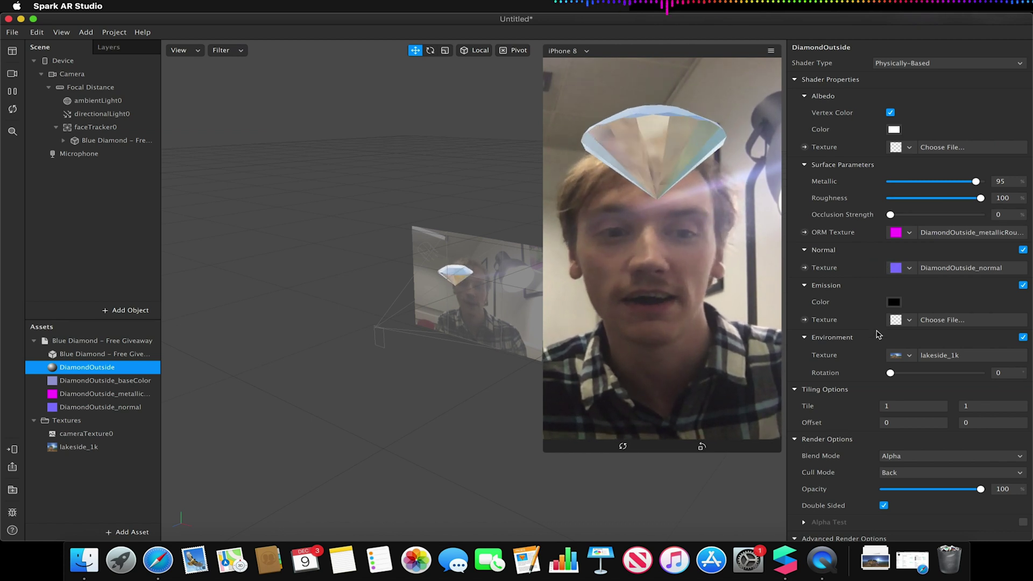
{"action": "left_click", "coordinate": [65, 448]}
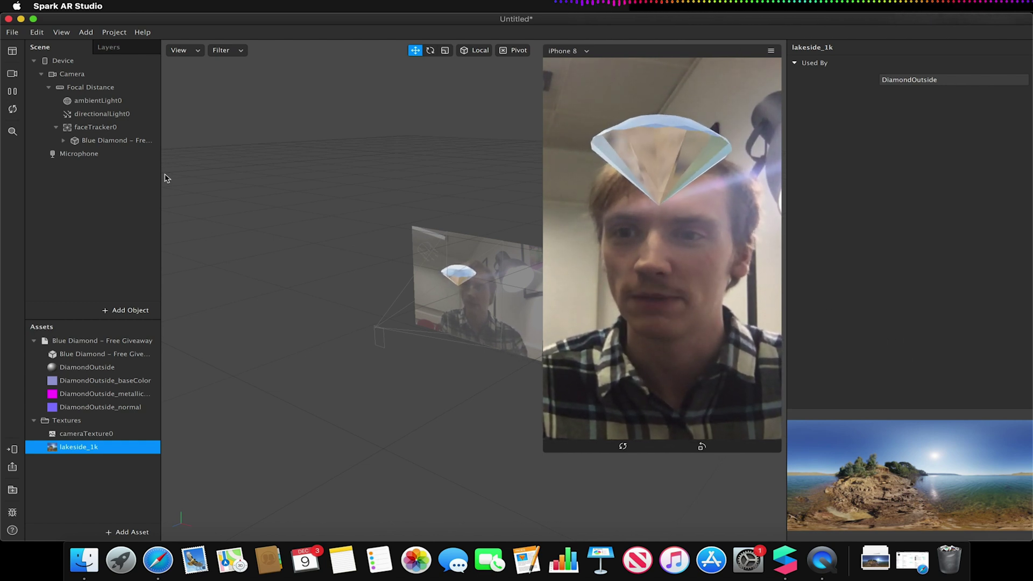
Reselect DiamondOutside and set its Emission Texture to cameraTexture0
{"action": "left_click", "coordinate": [98, 368]}
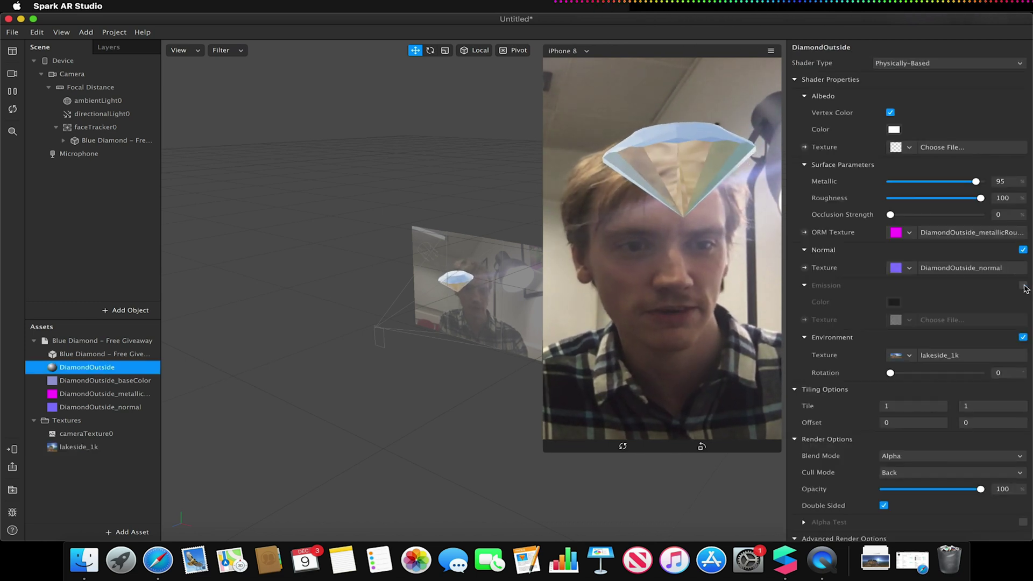
{"action": "left_click", "coordinate": [910, 321]}
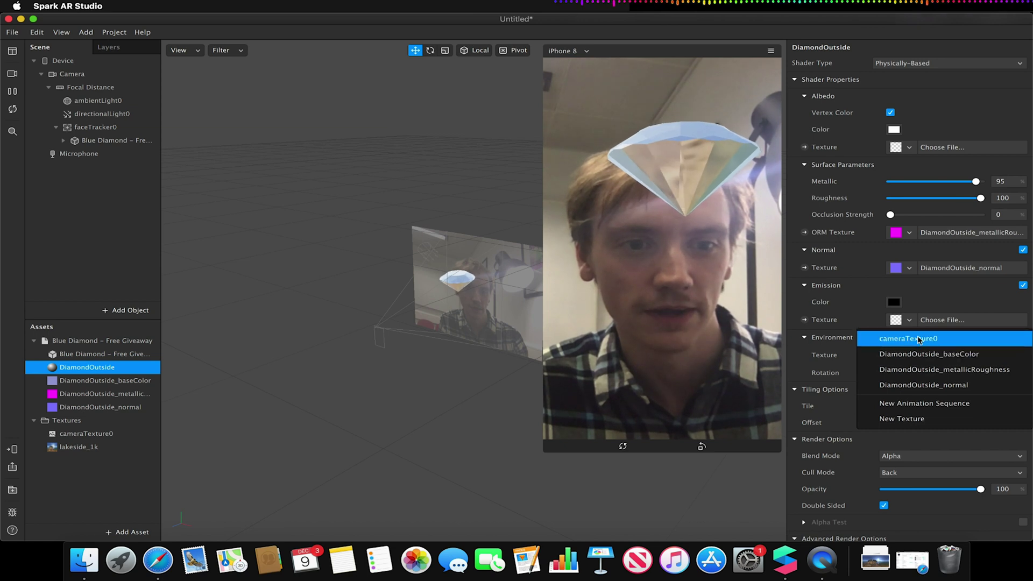
{"action": "left_click", "coordinate": [908, 338]}
Set the emission colour to Carnation pink, after trying white first
{"action": "left_click", "coordinate": [896, 303]}
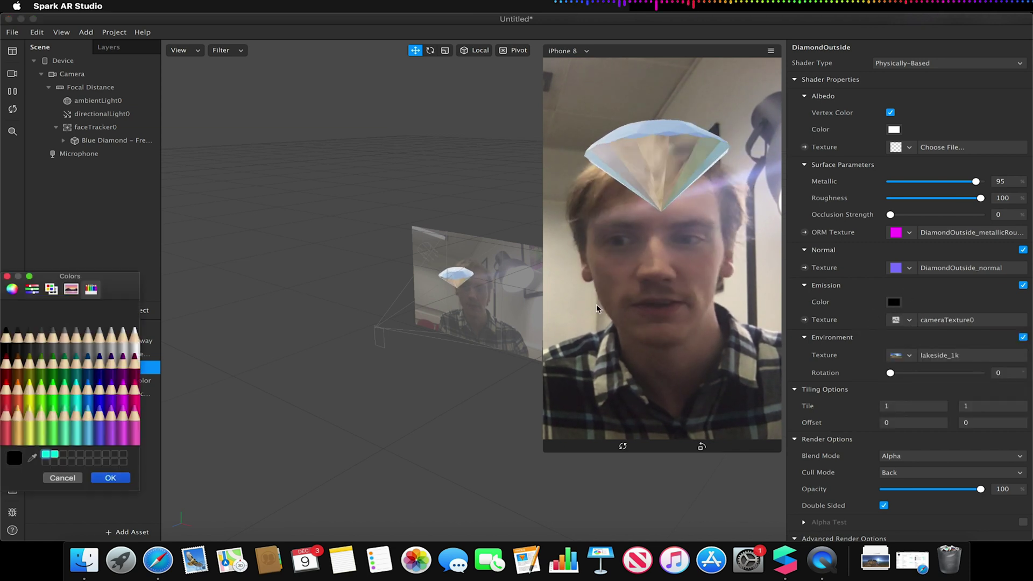
{"action": "left_click", "coordinate": [135, 331]}
{"action": "left_click", "coordinate": [112, 477]}
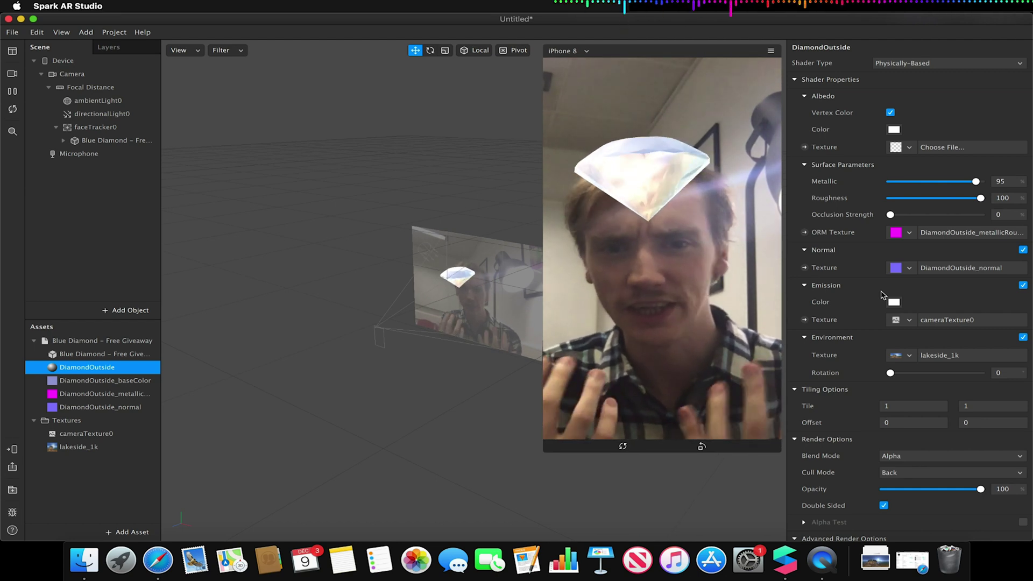
{"action": "left_click", "coordinate": [892, 302]}
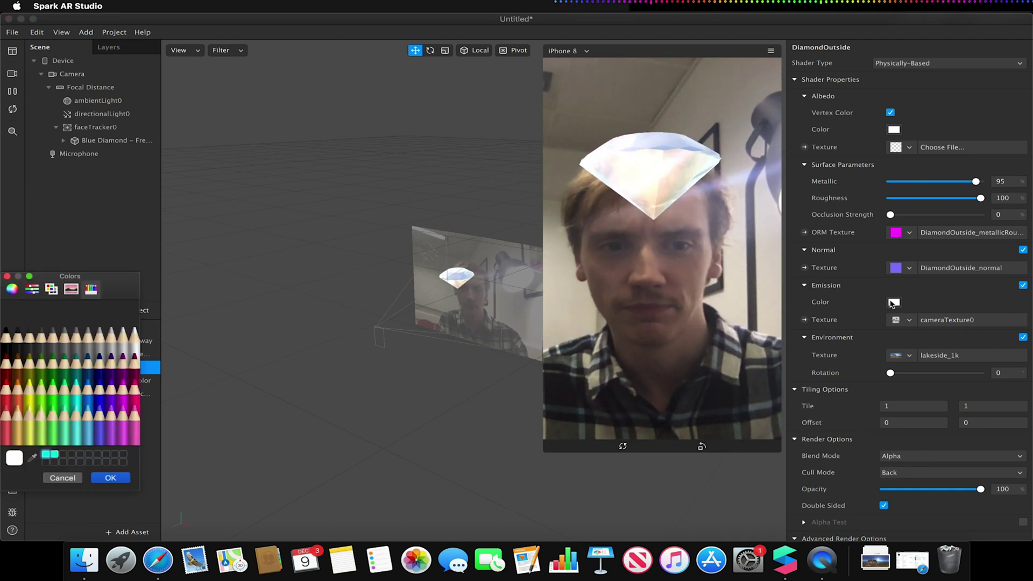
{"action": "left_click", "coordinate": [136, 437]}
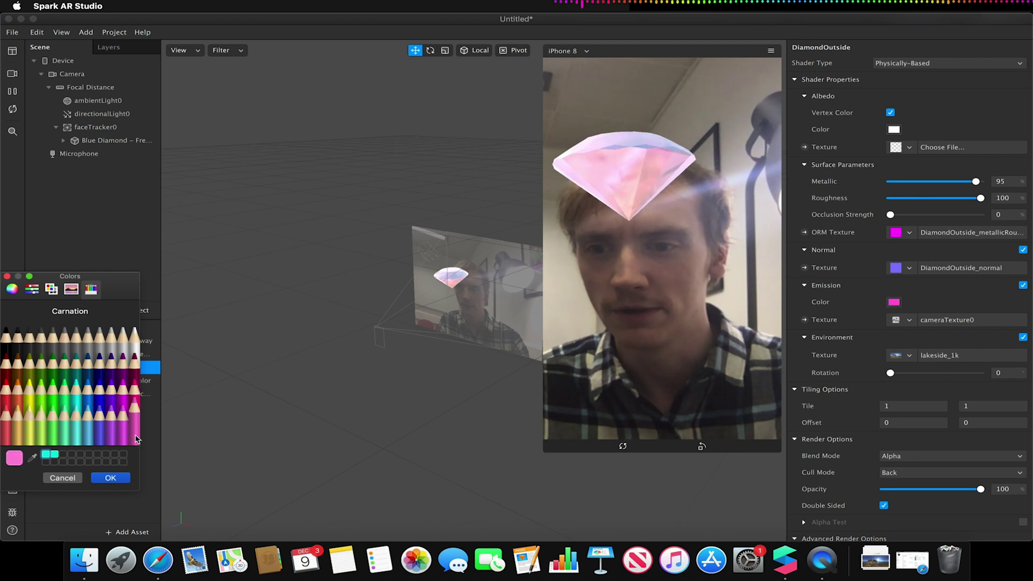
{"action": "left_click", "coordinate": [110, 478]}
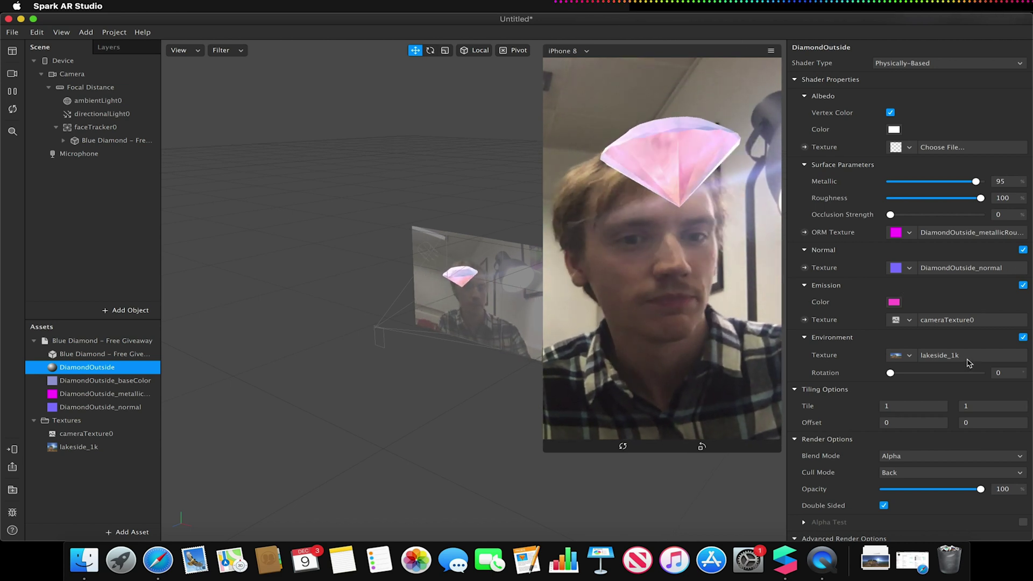
Turn off environment reflections, remove the emission texture and disable Emission
{"action": "left_click", "coordinate": [1023, 337]}
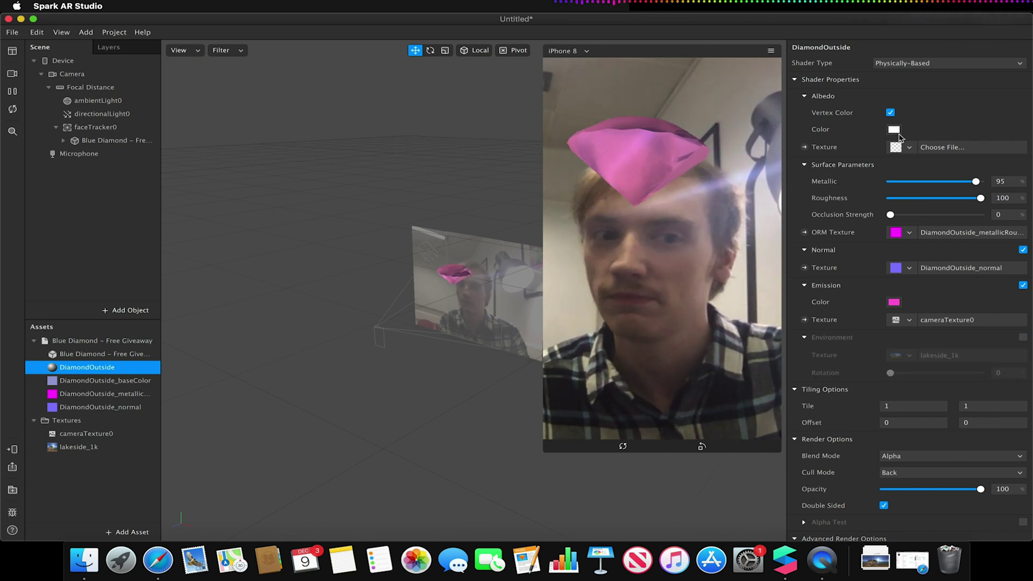
{"action": "left_click", "coordinate": [903, 320]}
{"action": "left_click", "coordinate": [909, 436]}
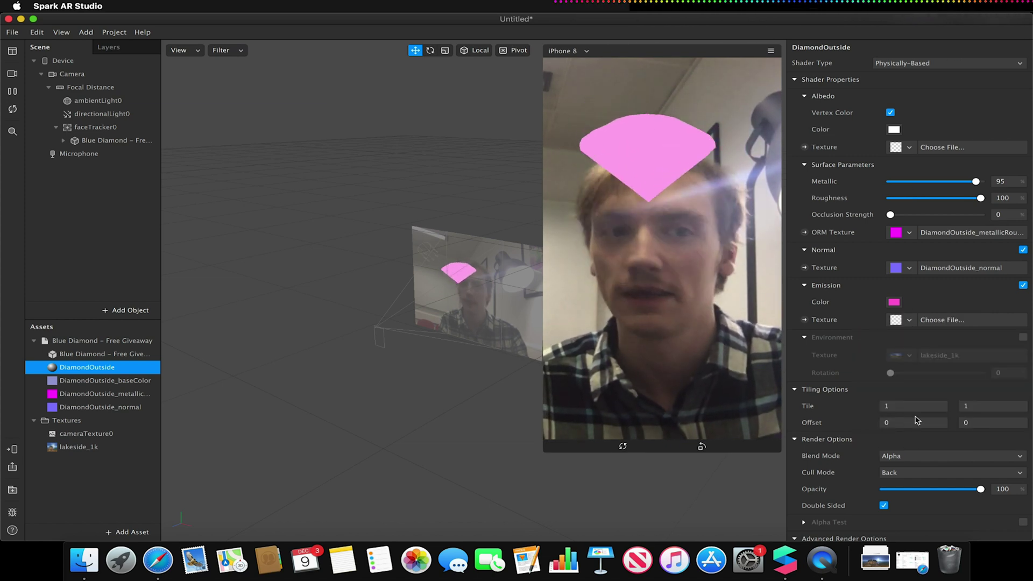
{"action": "left_click", "coordinate": [909, 320]}
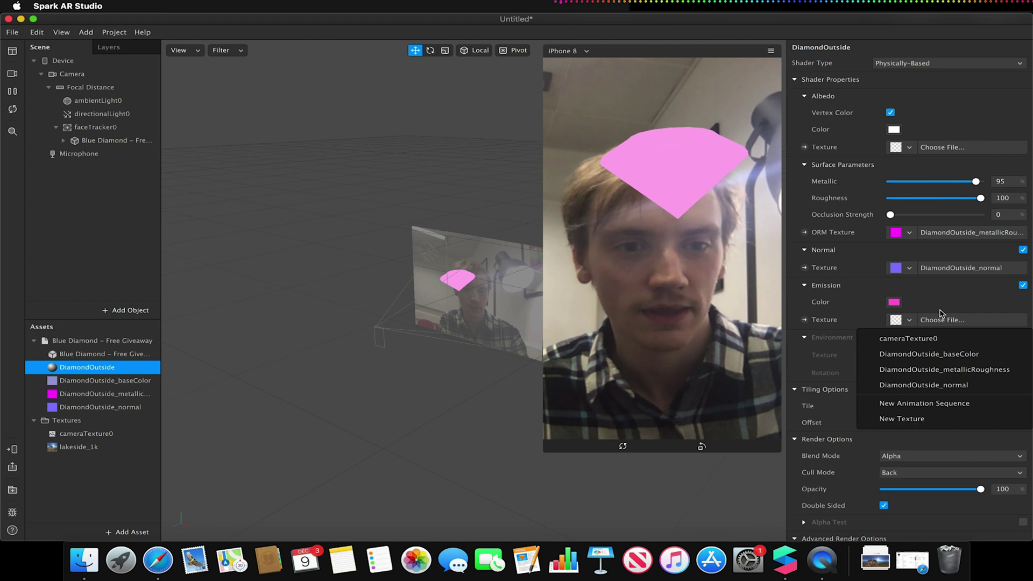
{"action": "left_click", "coordinate": [1023, 286]}
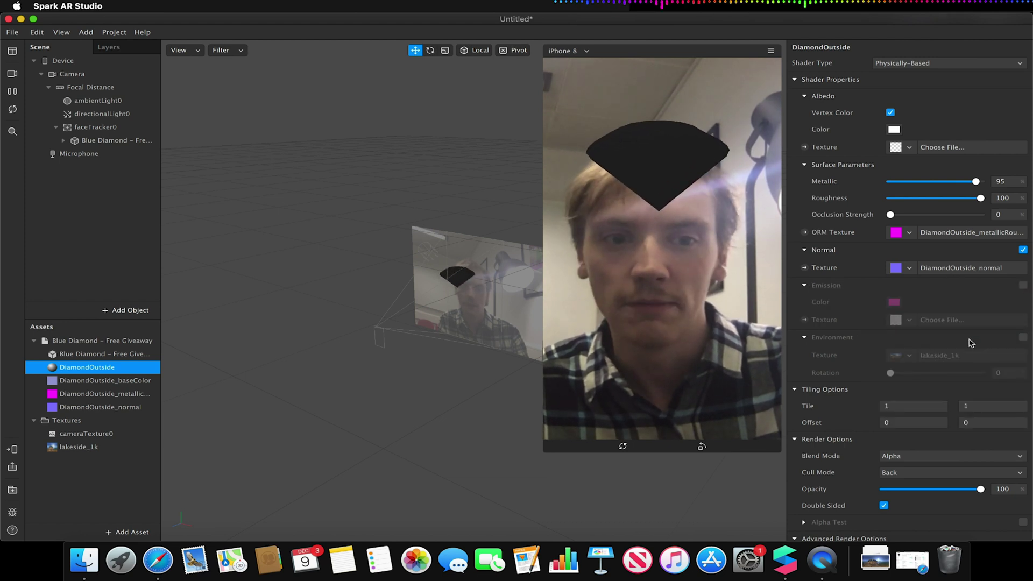
Re-enable lakeside_1k environment reflections and set Rotation to 167
{"action": "left_click", "coordinate": [1023, 337]}
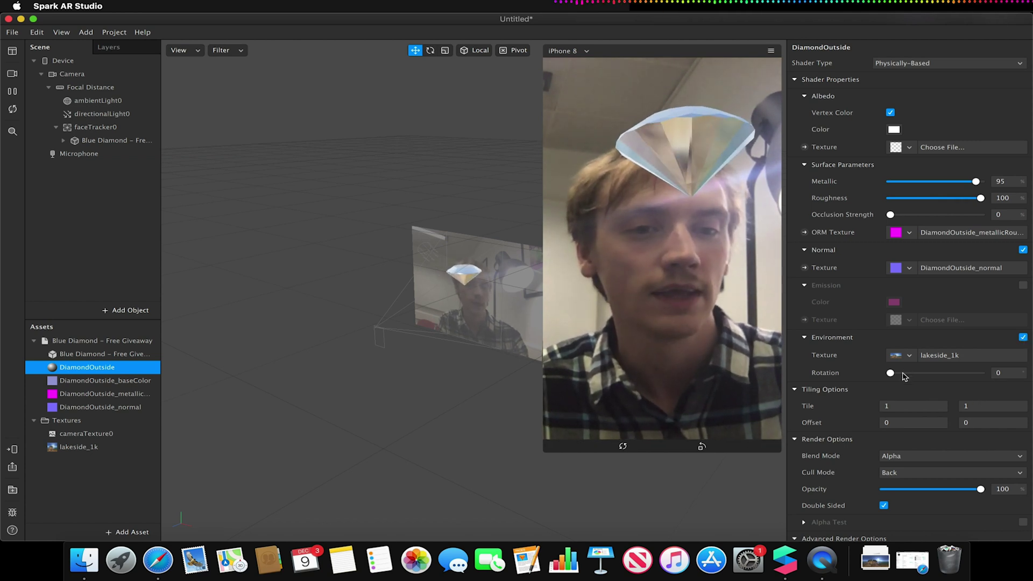
{"action": "left_click_drag", "start_coordinate": [892, 375], "coordinate": [932, 375]}
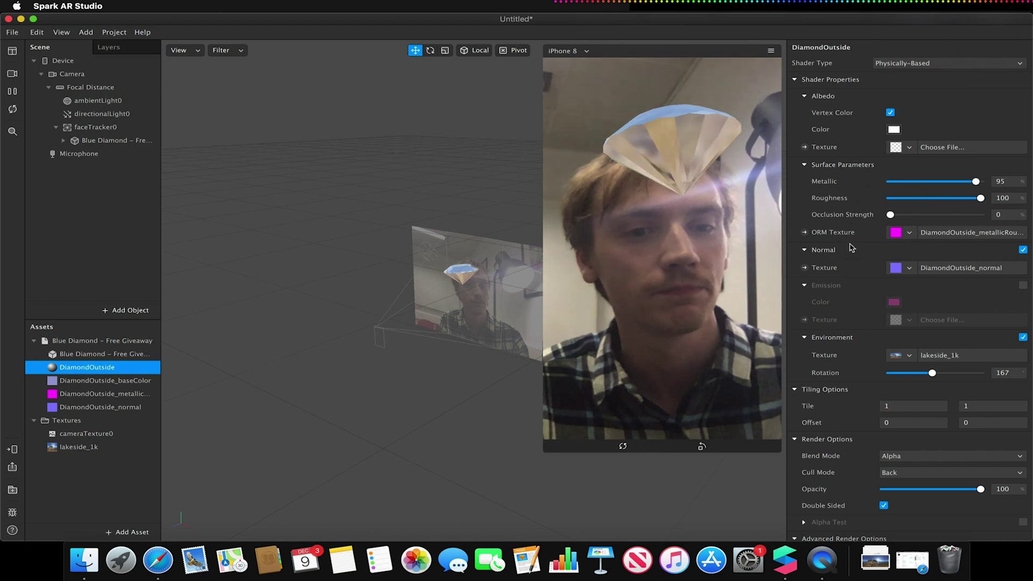
{"action": "scroll", "coordinate": [849, 267], "scroll_direction": "down", "scroll_amount": 5}
{"action": "scroll", "coordinate": [849, 267], "scroll_direction": "up", "scroll_amount": 5}
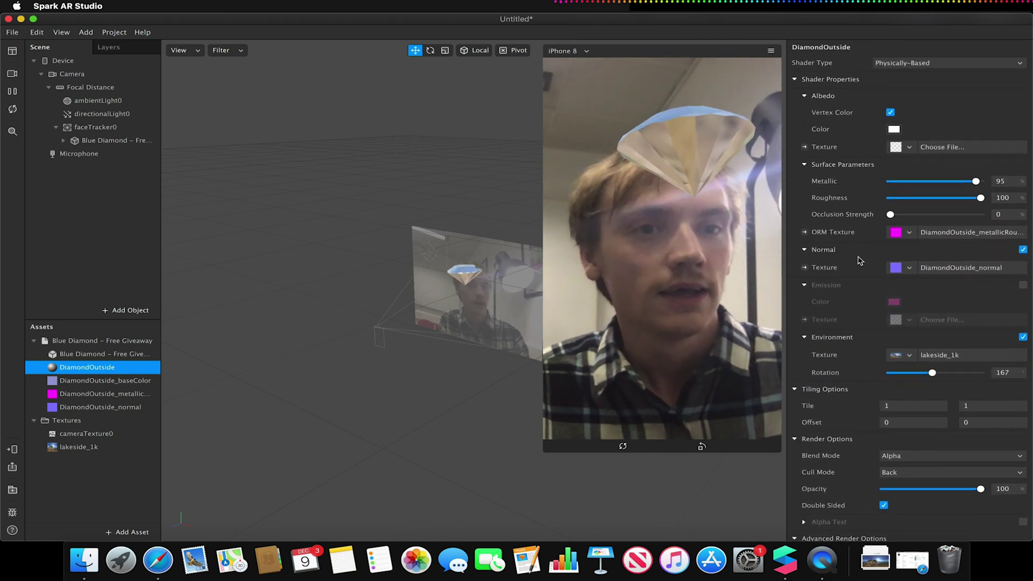
Switch DiamondOutside to Flat shading with DiamondOutside_baseColor as diffuse texture, after trying DiamondOutside_normal
{"action": "left_click", "coordinate": [900, 67]}
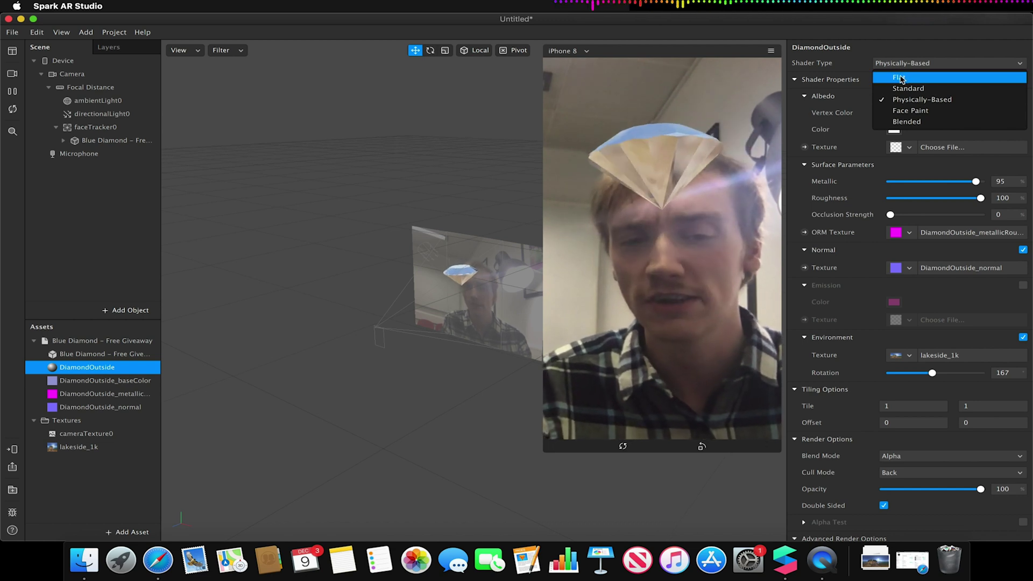
{"action": "left_click", "coordinate": [901, 79]}
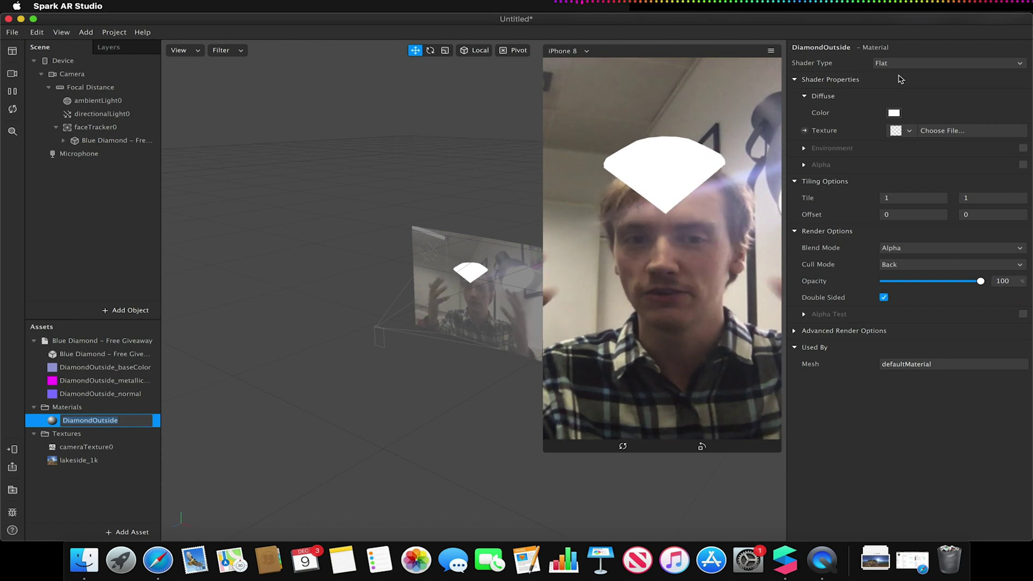
{"action": "left_click", "coordinate": [902, 133]}
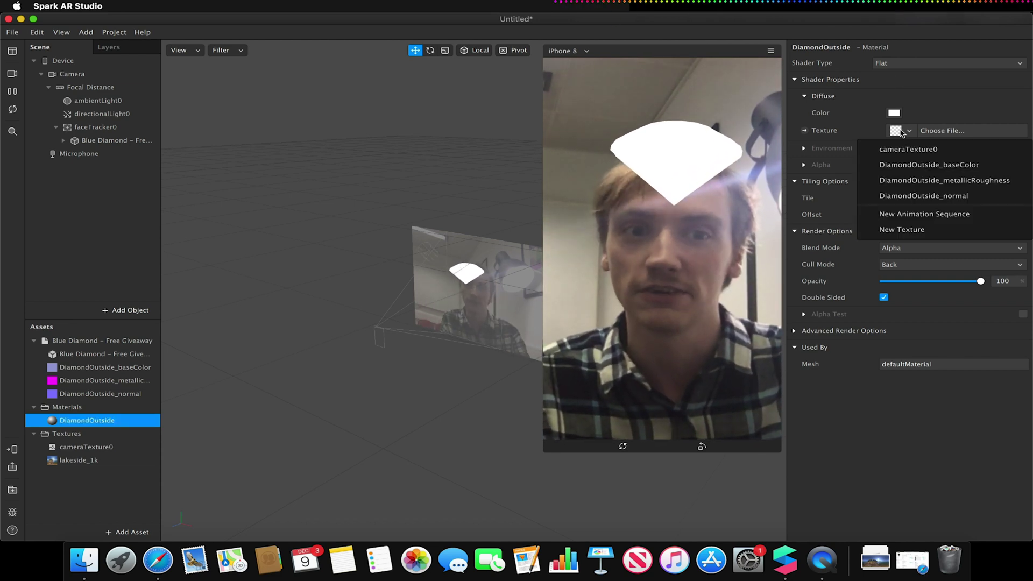
{"action": "left_click", "coordinate": [923, 196]}
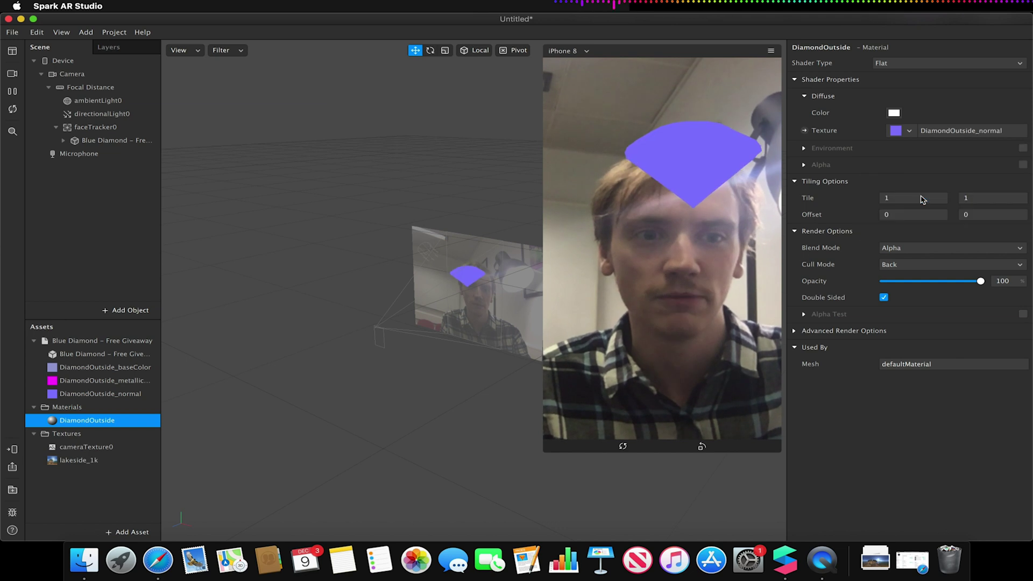
{"action": "left_click", "coordinate": [909, 131]}
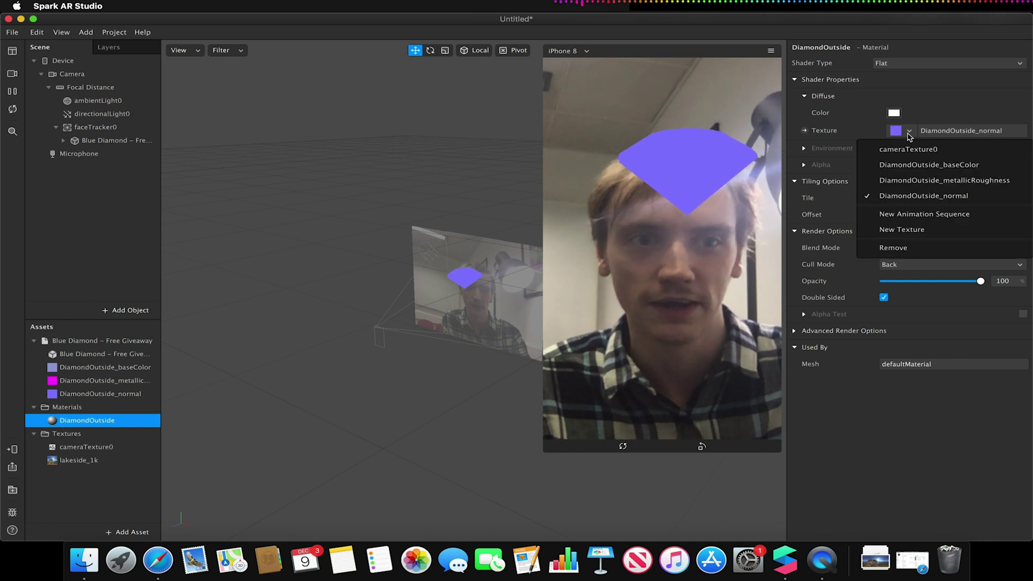
{"action": "left_click", "coordinate": [923, 165]}
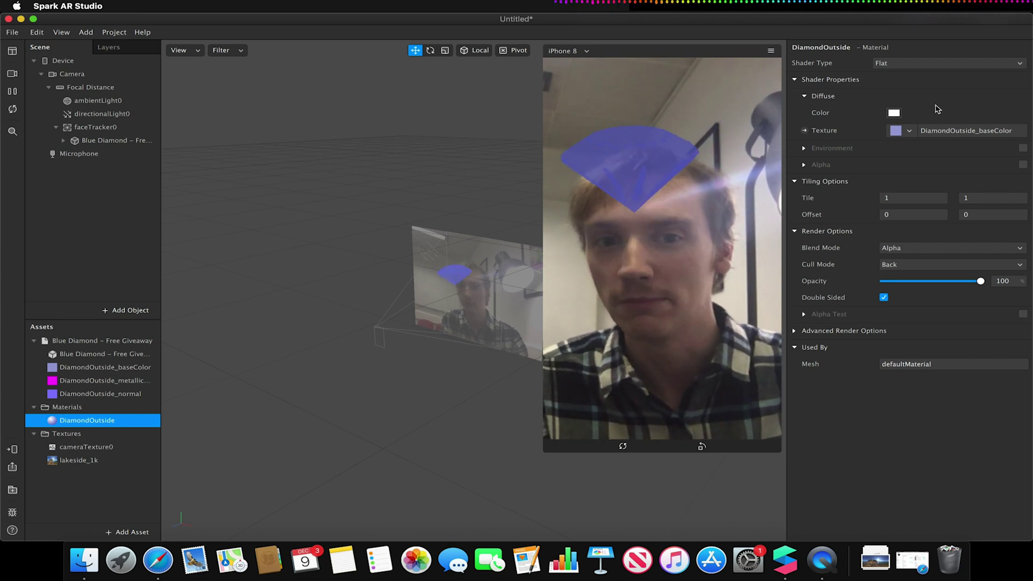
{"action": "left_click", "coordinate": [917, 63]}
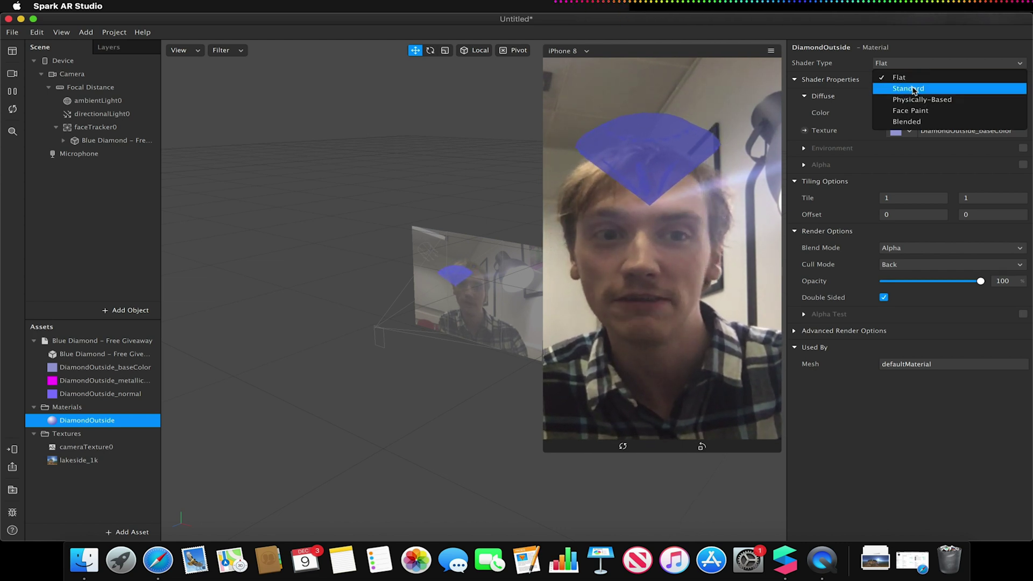
Use the Standard shader, raise ambientLight0 intensity, check directionalLight0, then reselect DiamondOutside
{"action": "left_click", "coordinate": [909, 89]}
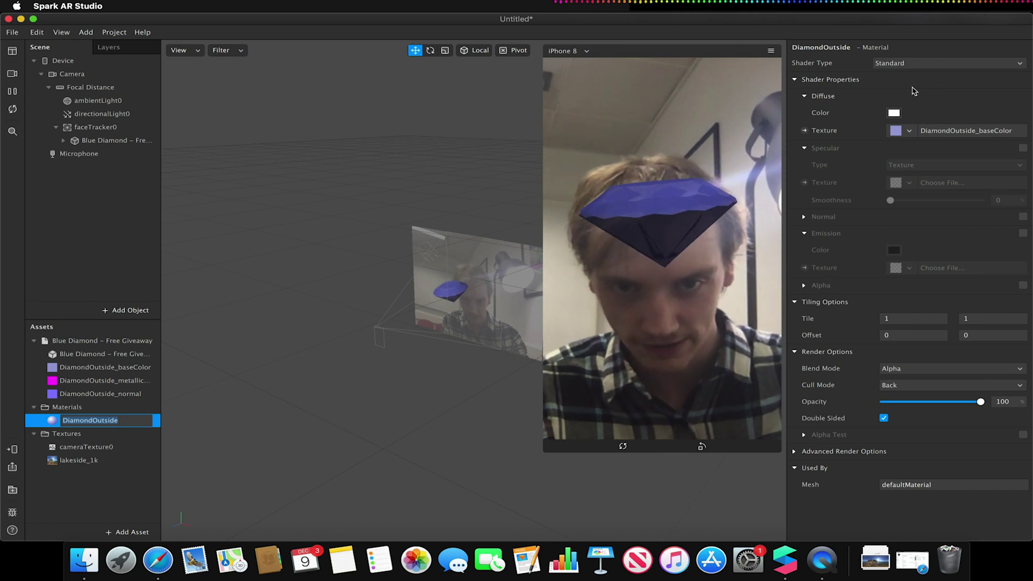
{"action": "left_click", "coordinate": [99, 101]}
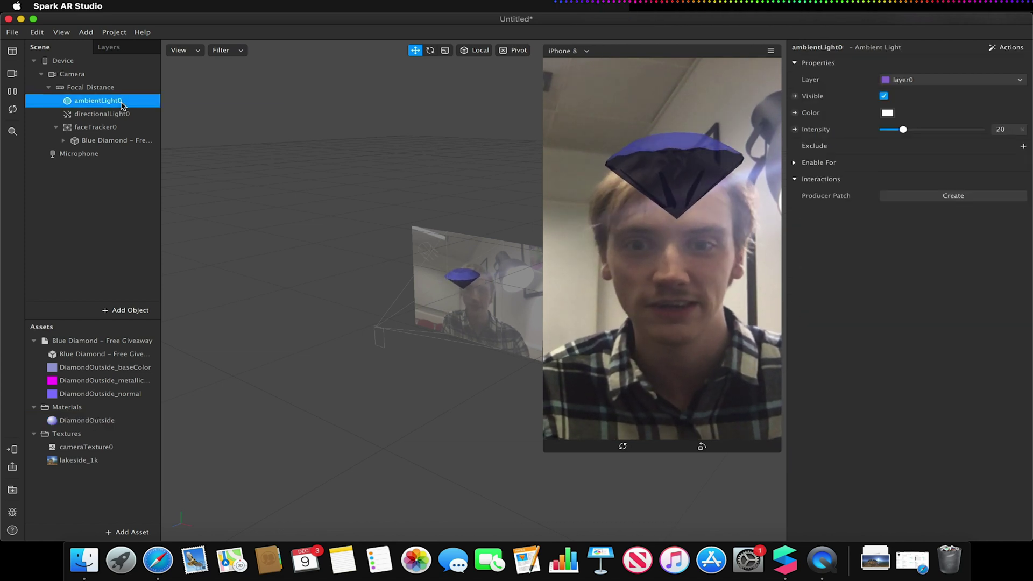
{"action": "mouse_move", "coordinate": [905, 131]}
{"action": "left_mouse_down"}
{"action": "mouse_move", "coordinate": [968, 130]}
{"action": "mouse_move", "coordinate": [884, 130]}
{"action": "mouse_move", "coordinate": [964, 130]}
{"action": "mouse_move", "coordinate": [908, 130]}
{"action": "mouse_move", "coordinate": [954, 134]}
{"action": "left_mouse_up"}
{"action": "left_click", "coordinate": [91, 117]}
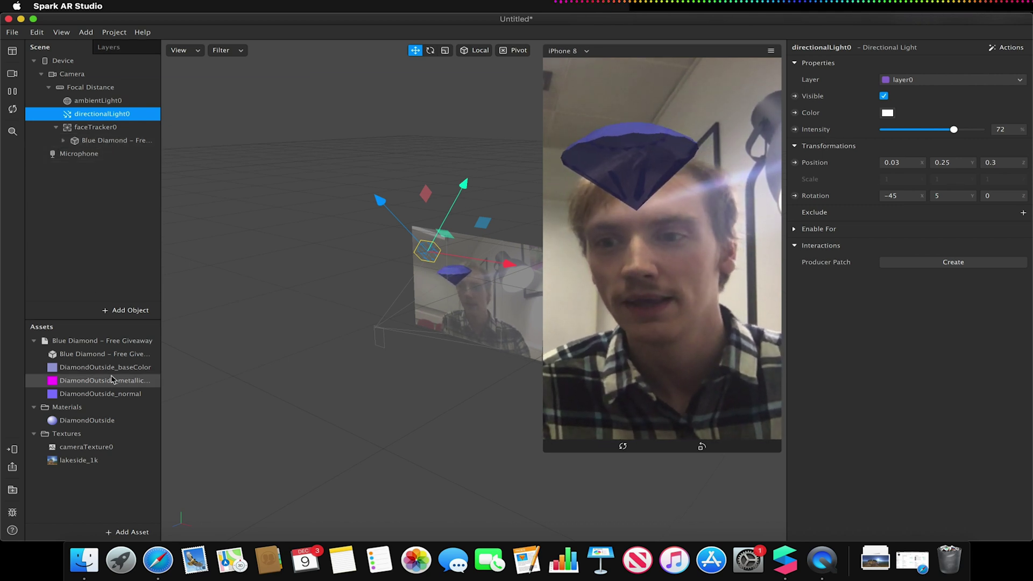
{"action": "double_click", "coordinate": [81, 421]}
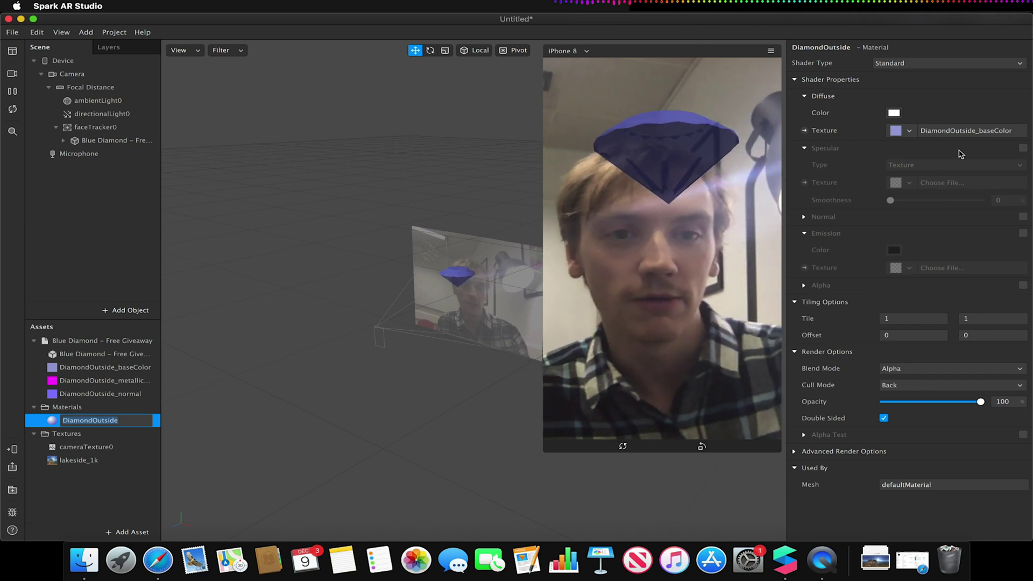
Enable Specular with DiamondOutside_metallicRoughness texture at smoothness 0, then enable Normal
{"action": "left_click", "coordinate": [1024, 150]}
{"action": "left_click", "coordinate": [1023, 149]}
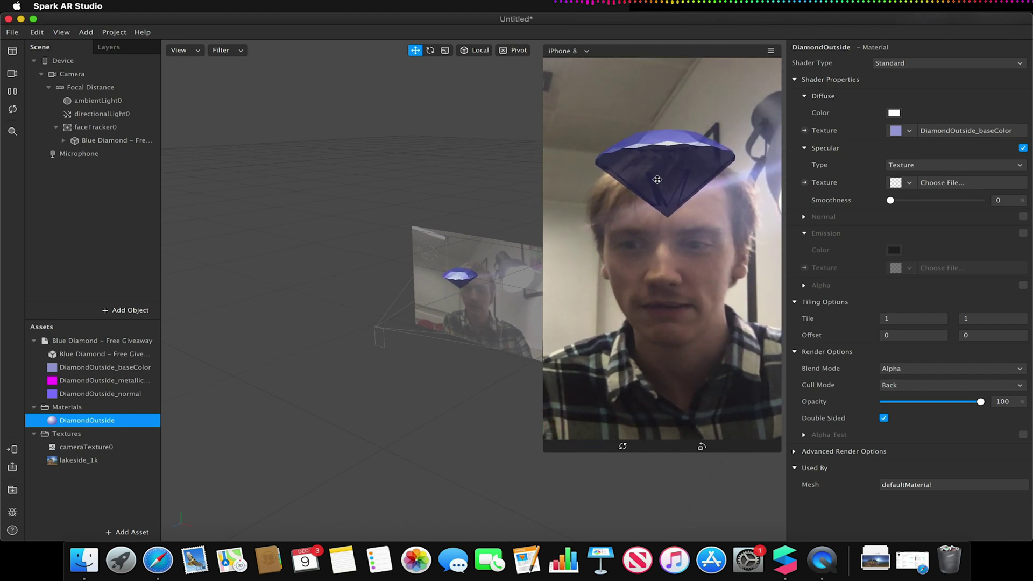
{"action": "left_click", "coordinate": [909, 184]}
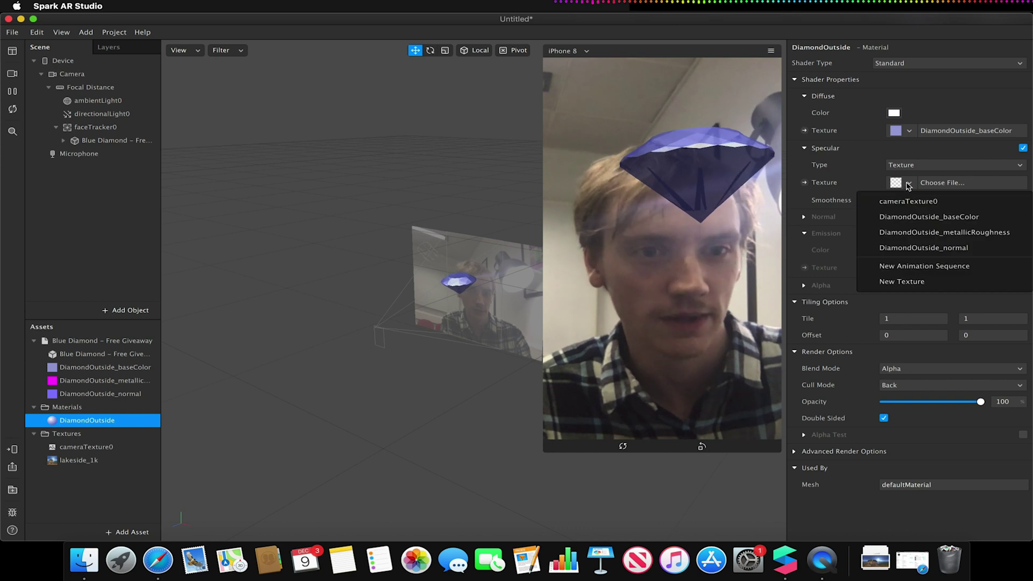
{"action": "left_click", "coordinate": [946, 235]}
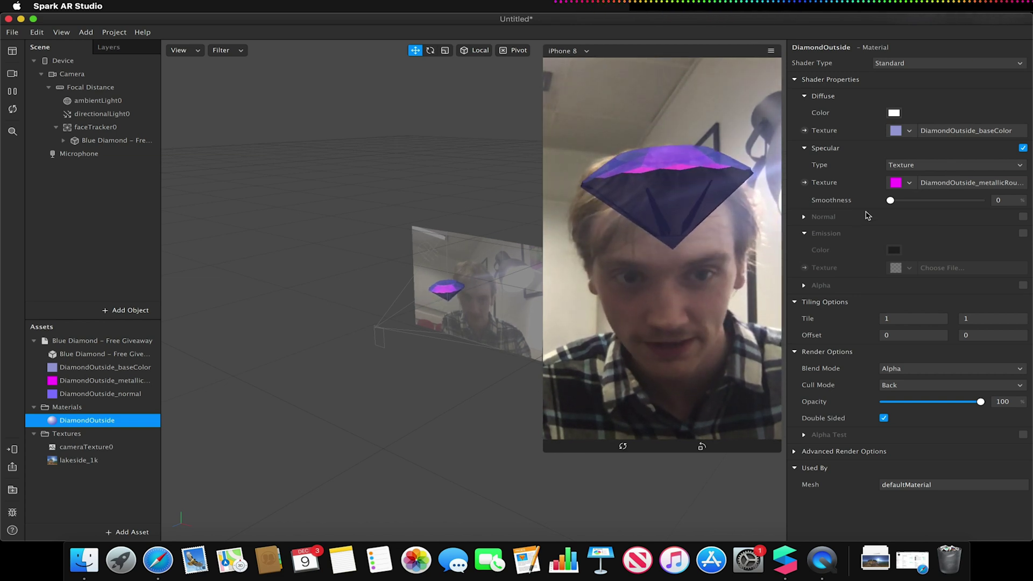
{"action": "left_click_drag", "start_coordinate": [890, 201], "coordinate": [977, 209]}
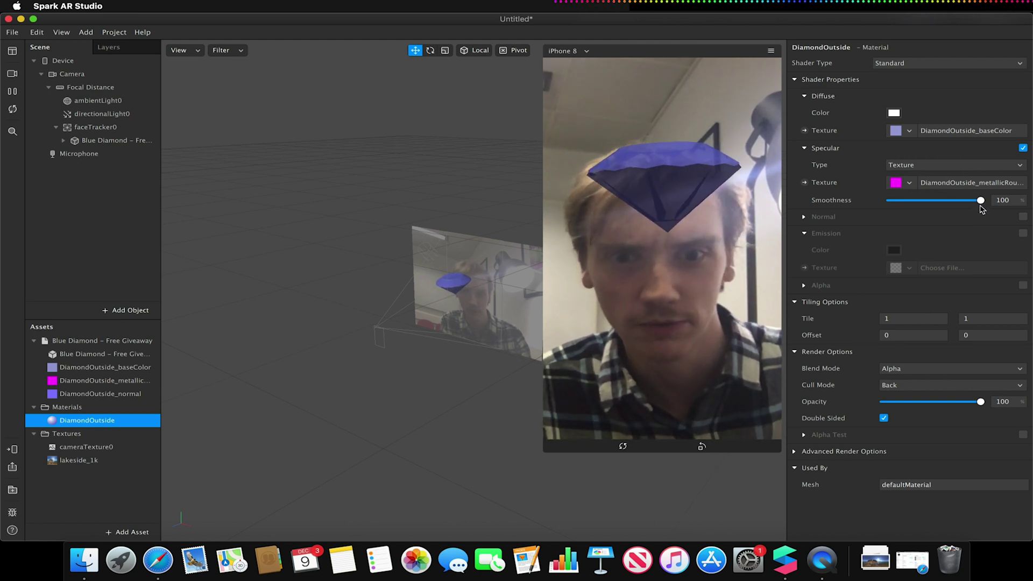
{"action": "left_click_drag", "start_coordinate": [980, 204], "coordinate": [861, 205]}
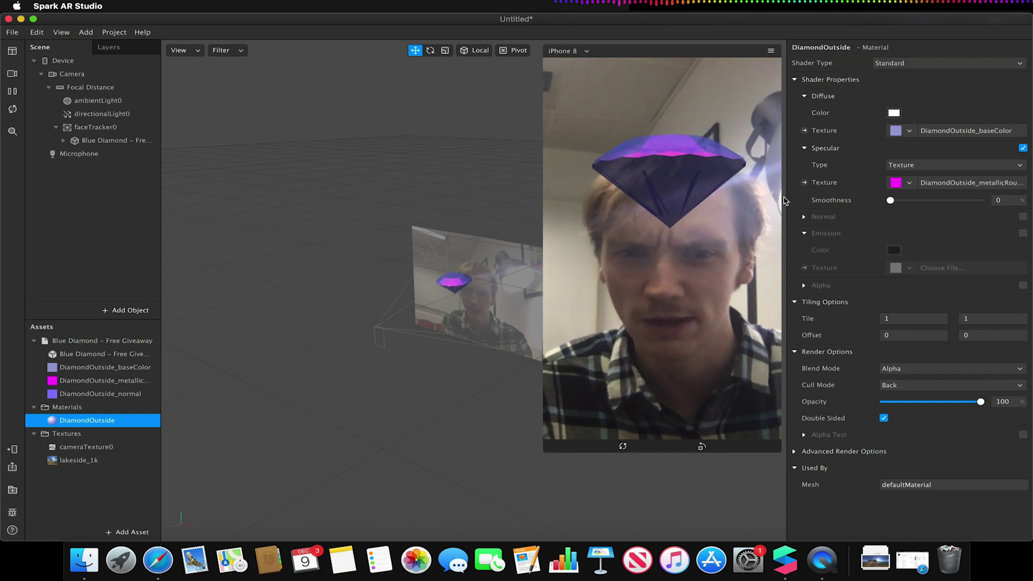
{"action": "left_click", "coordinate": [1023, 217]}
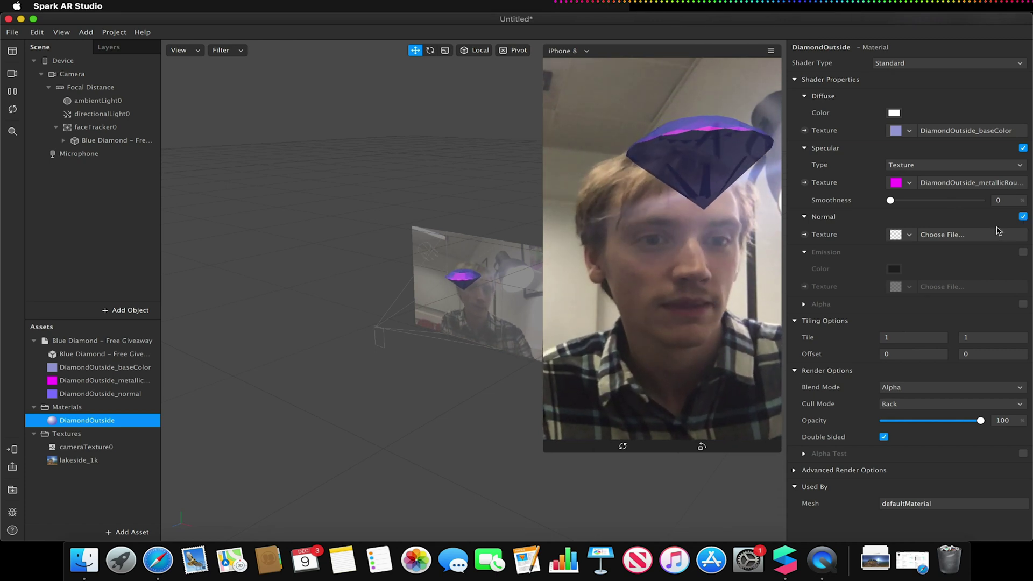
Choose DiamondOutside_normal as the Normal Texture
{"action": "left_click", "coordinate": [909, 235]}
{"action": "left_click", "coordinate": [948, 299]}
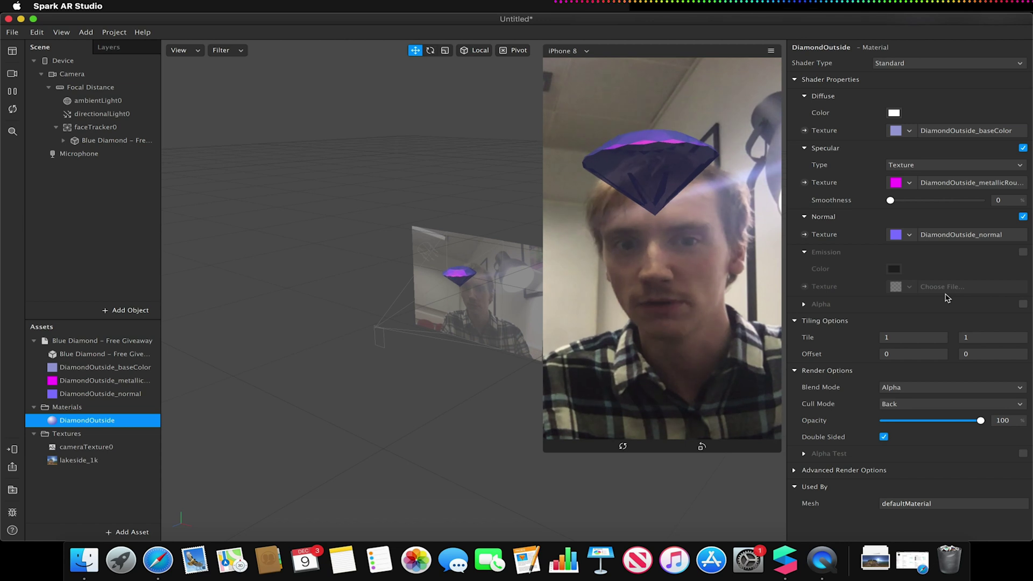
Disable Normal and enable white Emission using the DiamondOutside_baseColor texture
{"action": "left_click", "coordinate": [1023, 217]}
{"action": "left_click", "coordinate": [1023, 252]}
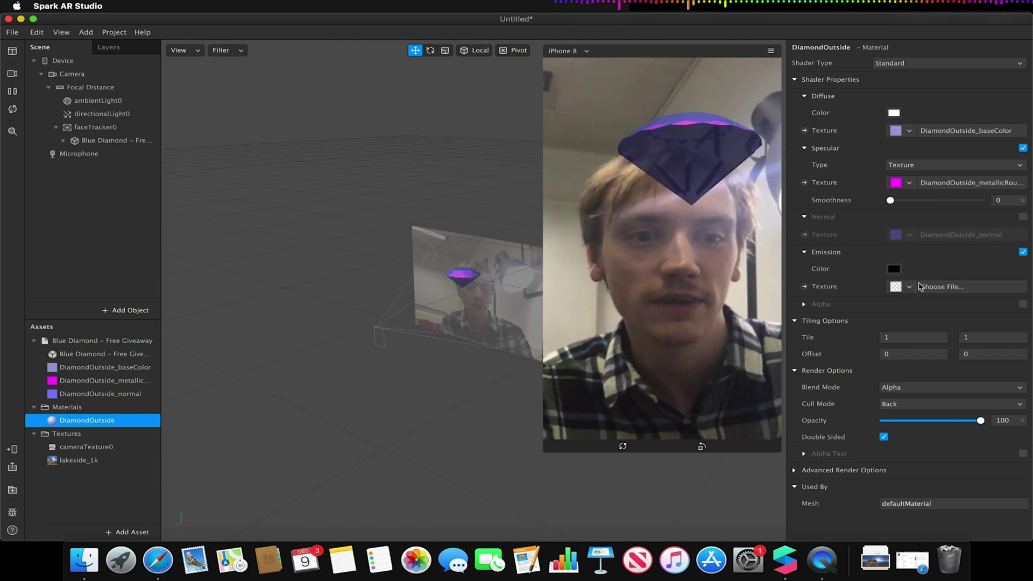
{"action": "left_click", "coordinate": [895, 269]}
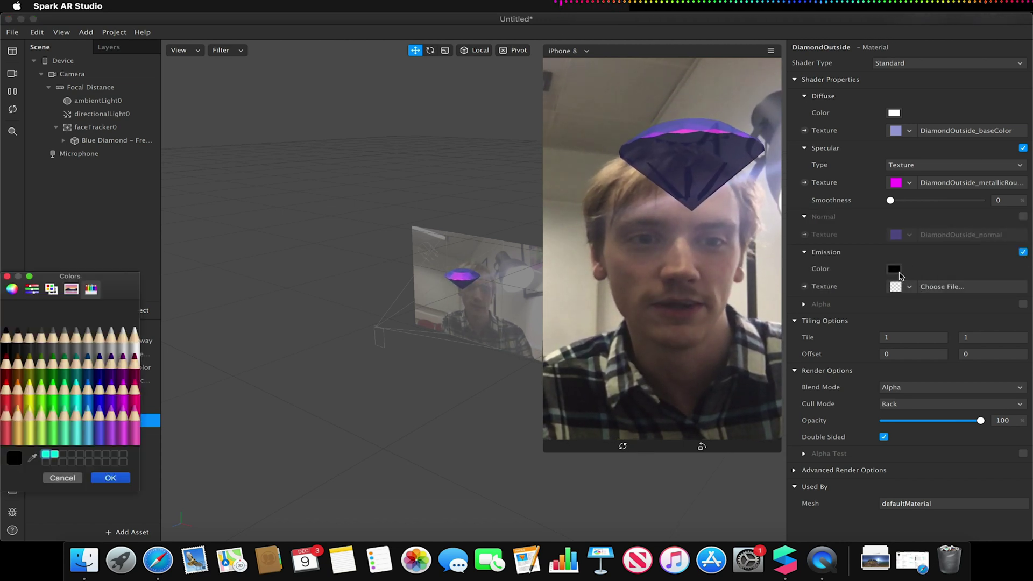
{"action": "left_click", "coordinate": [134, 331]}
{"action": "left_click", "coordinate": [110, 477]}
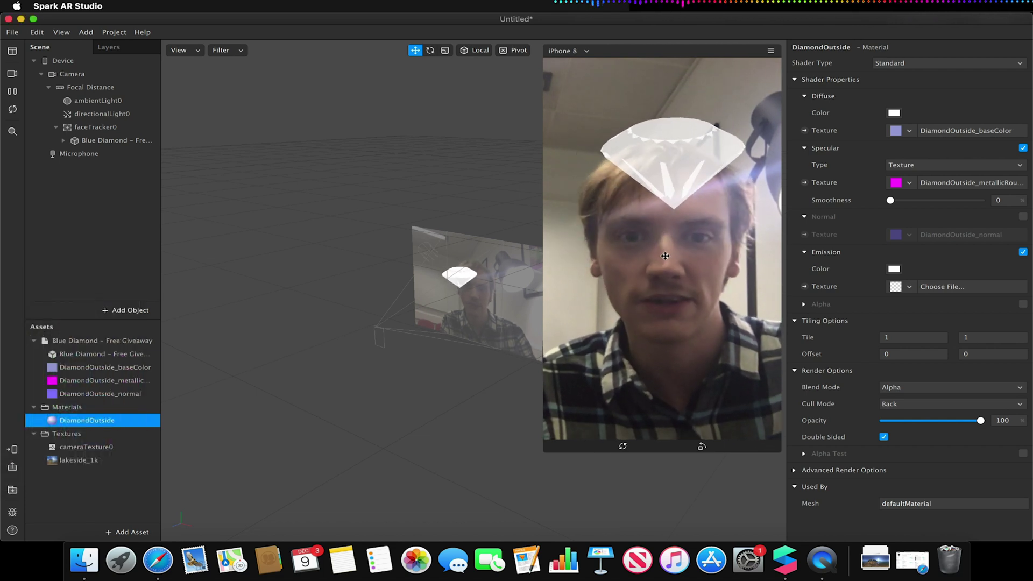
{"action": "left_click", "coordinate": [910, 287]}
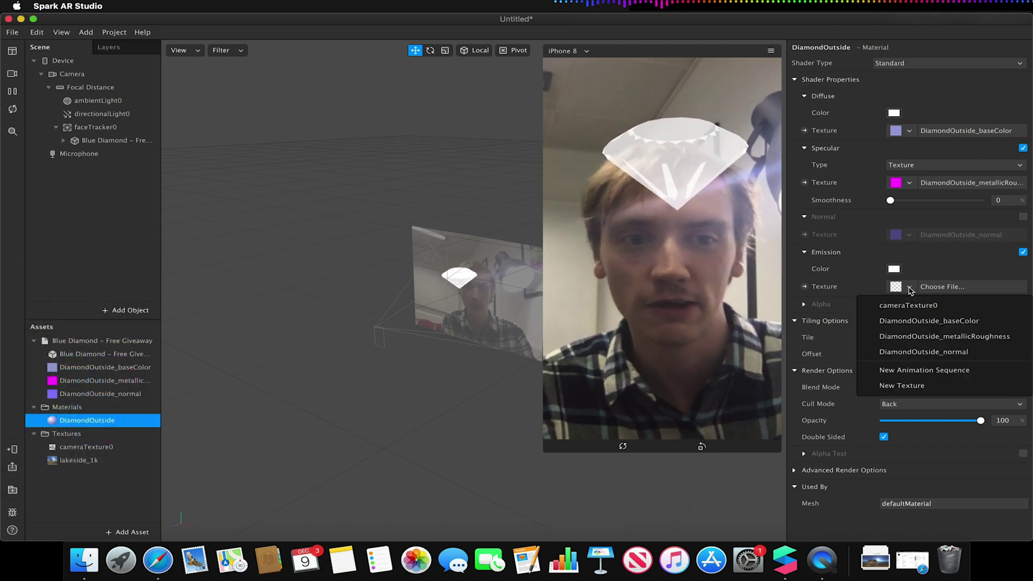
{"action": "left_click", "coordinate": [943, 321]}
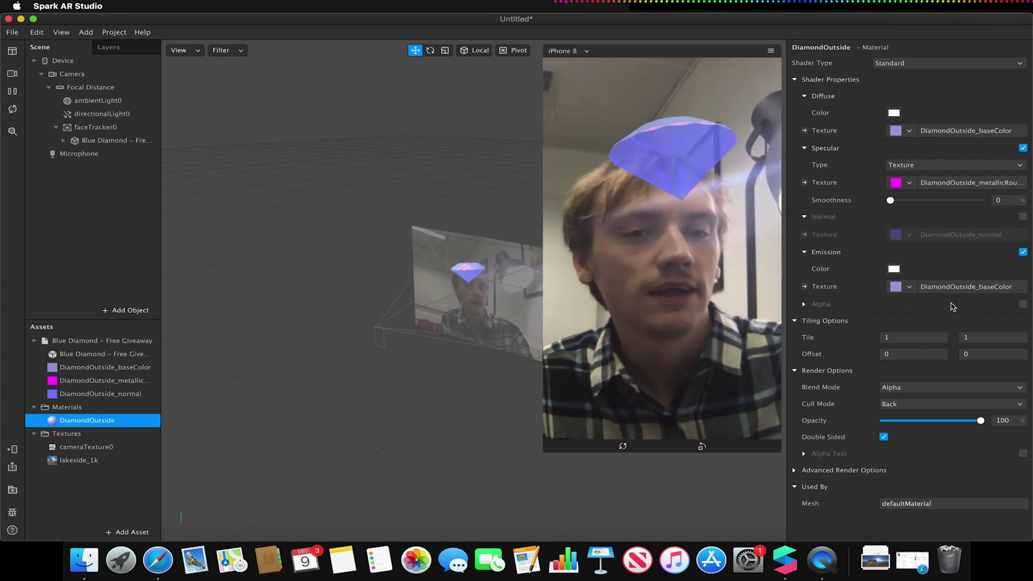
Enable Alpha with the DiamondOutside_normal texture and turn Emission off
{"action": "left_click", "coordinate": [1023, 304]}
{"action": "left_click", "coordinate": [907, 340]}
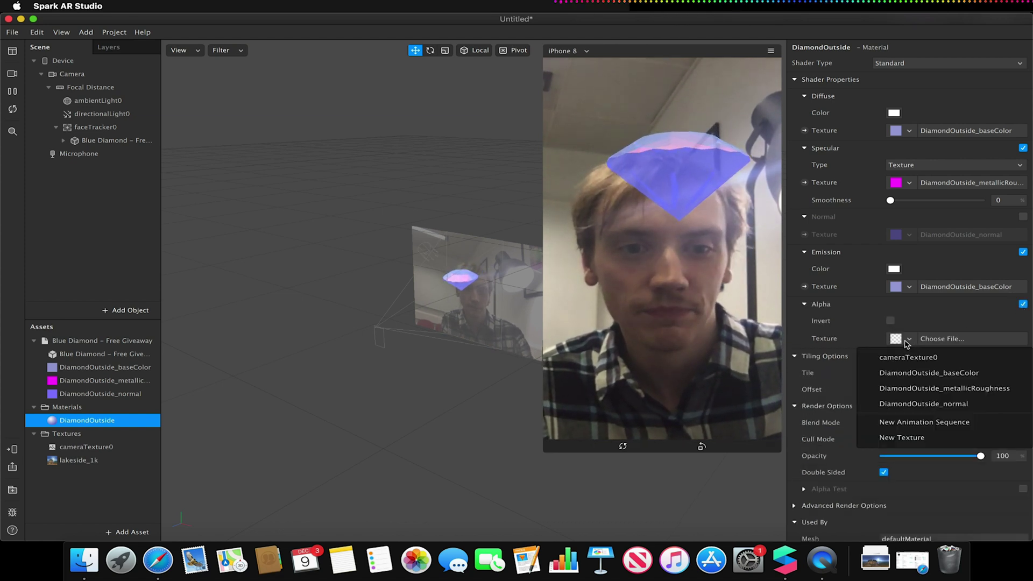
{"action": "left_click", "coordinate": [941, 404]}
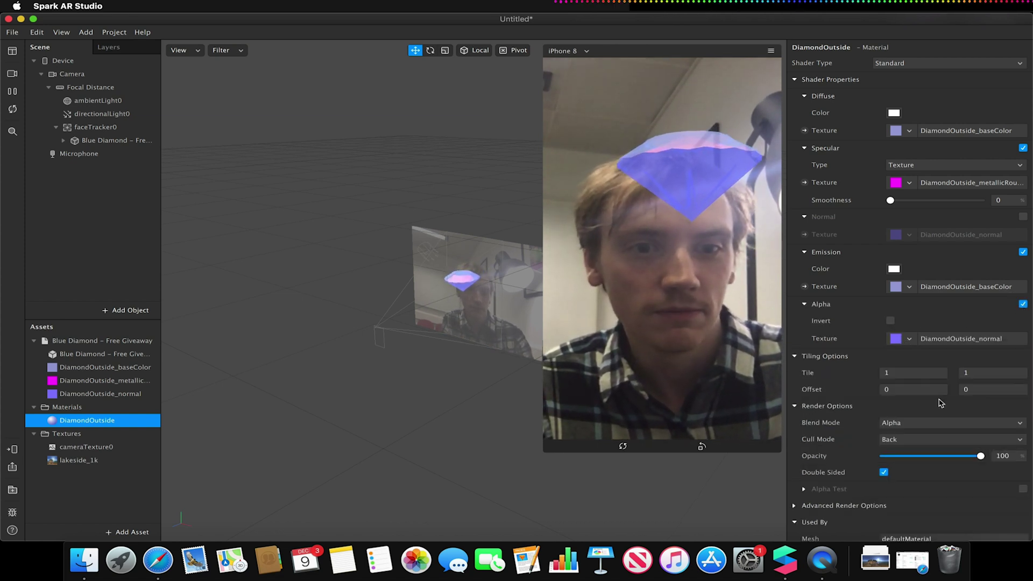
{"action": "left_click", "coordinate": [1022, 251]}
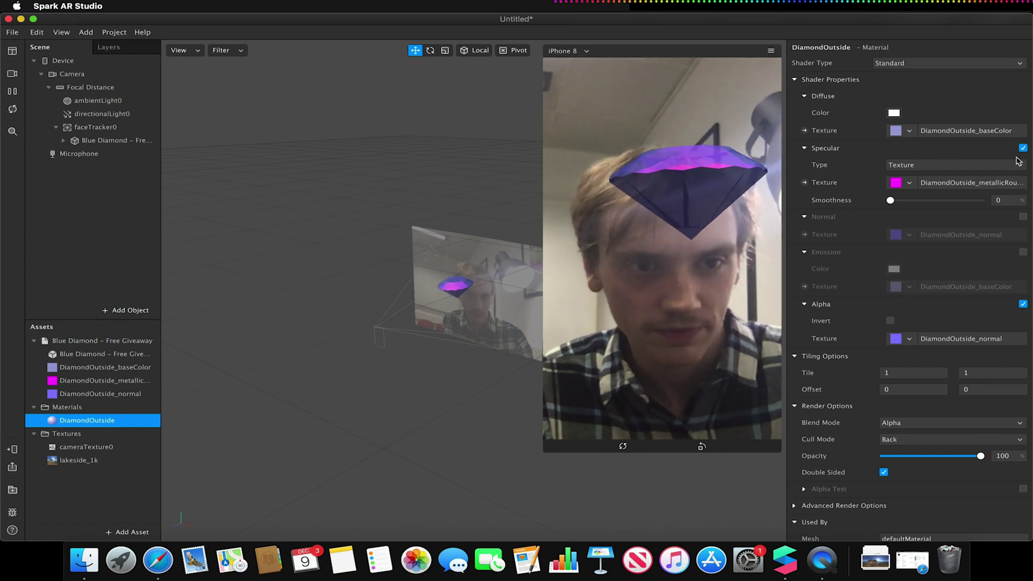
Set diffuse texture to DiamondOutside_normal, disable Specular and alpha inversion, and pick a new alpha texture
{"action": "left_click", "coordinate": [913, 131]}
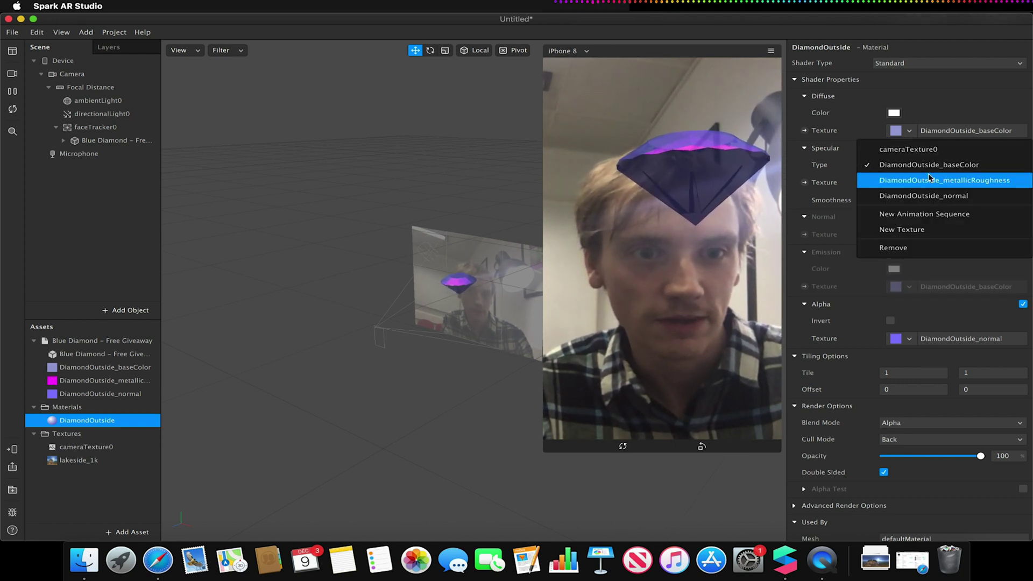
{"action": "left_click", "coordinate": [925, 194]}
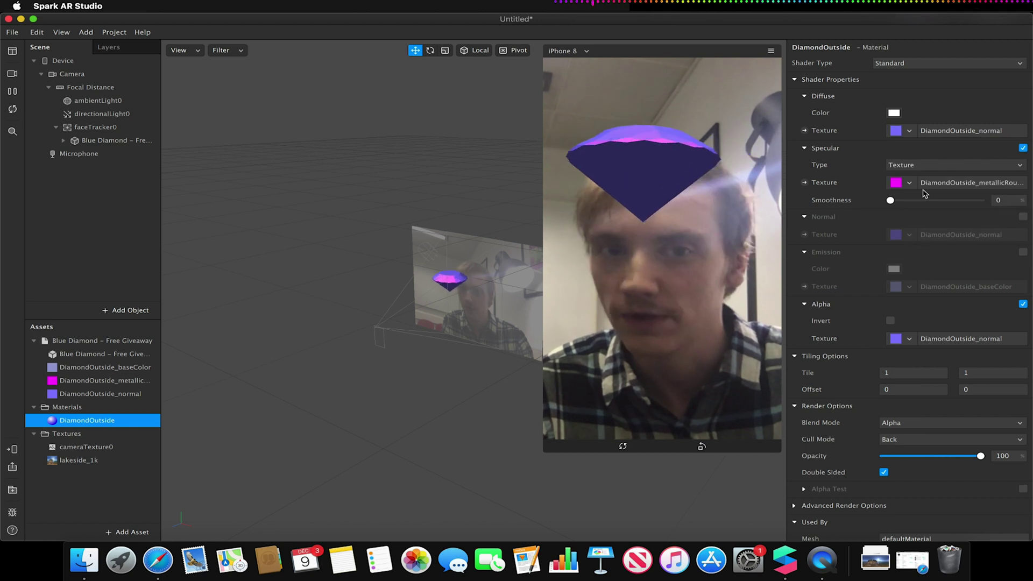
{"action": "left_click", "coordinate": [1023, 148]}
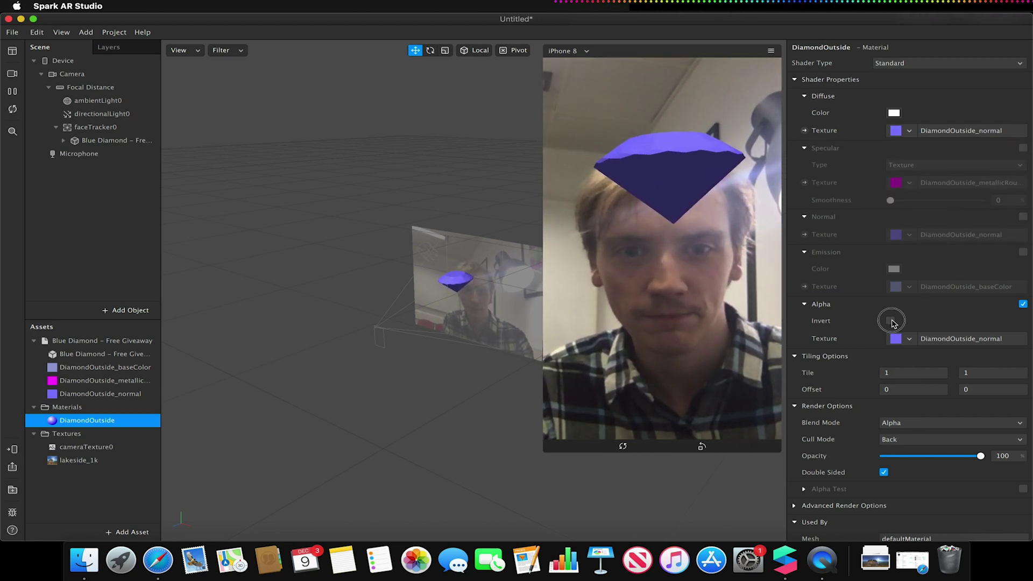
{"action": "left_click", "coordinate": [892, 321]}
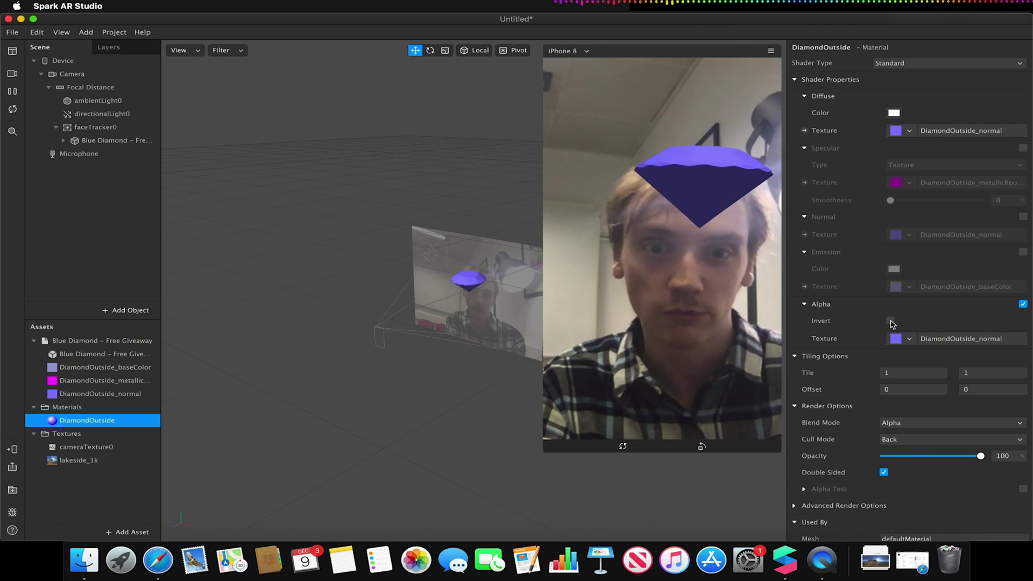
{"action": "left_click", "coordinate": [909, 339]}
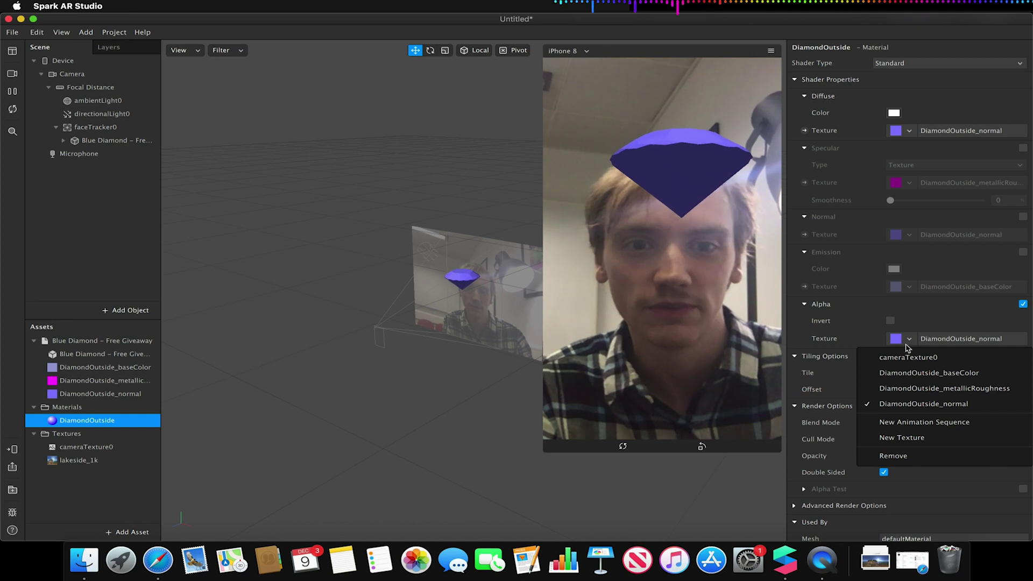
Browse the import file dialog through the Downloads folders to the Desktop to find the alpha image
{"action": "left_click", "coordinate": [902, 437]}
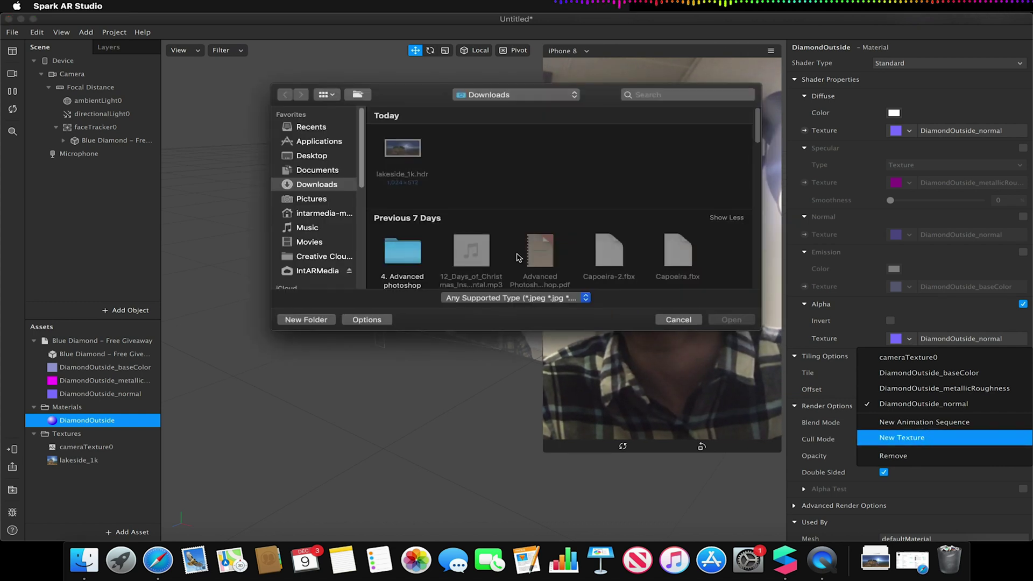
{"action": "scroll", "coordinate": [487, 247], "scroll_direction": "down", "scroll_amount": 6}
{"action": "scroll", "coordinate": [490, 245], "scroll_direction": "down", "scroll_amount": 10}
{"action": "scroll", "coordinate": [493, 241], "scroll_direction": "down", "scroll_amount": 2}
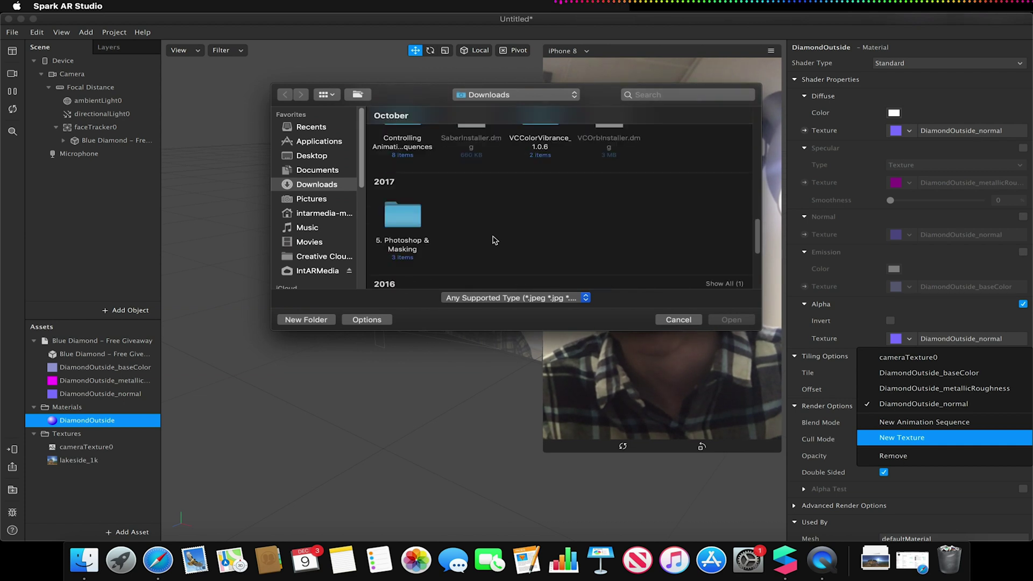
{"action": "double_click", "coordinate": [413, 218]}
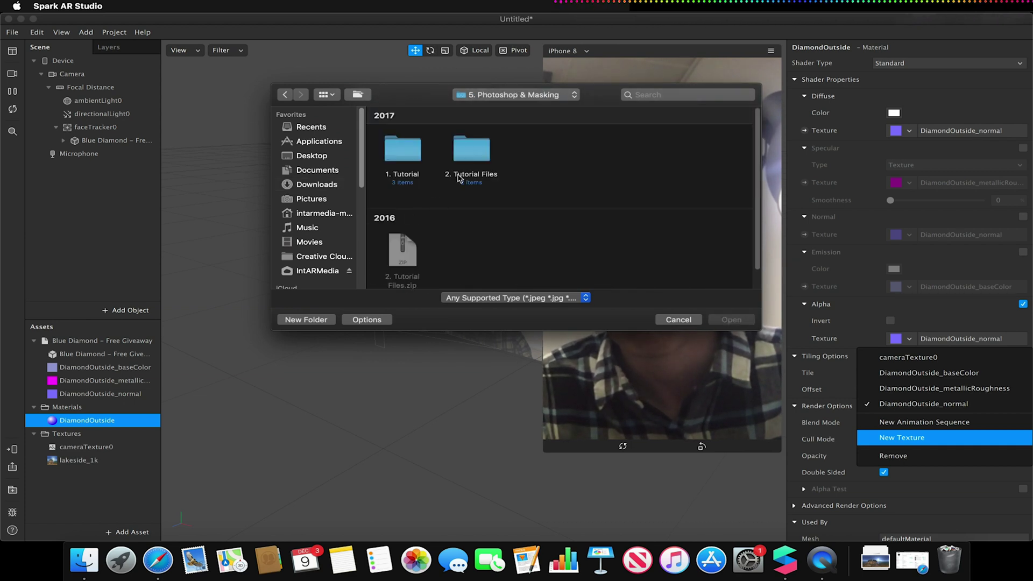
{"action": "double_click", "coordinate": [401, 153]}
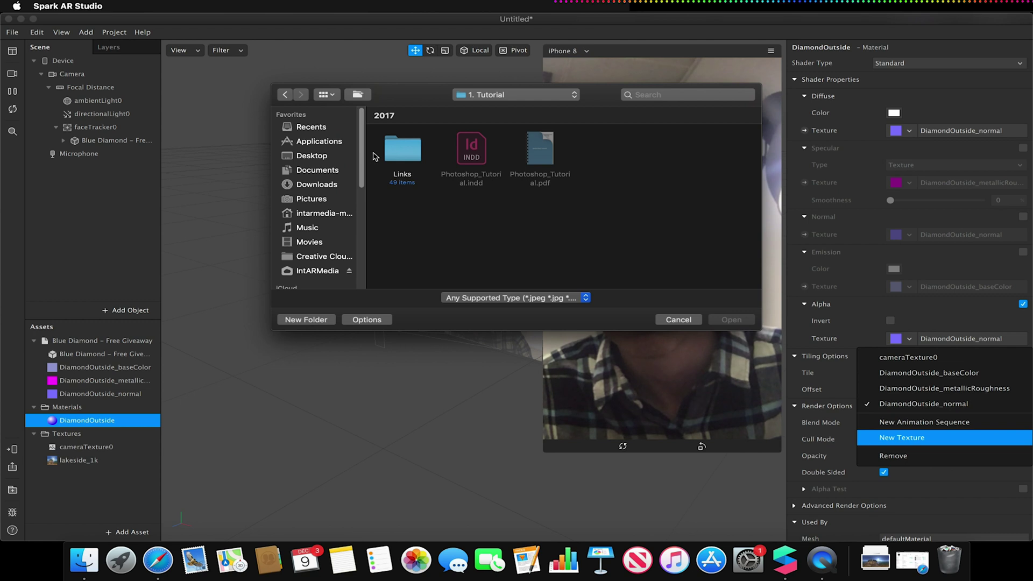
{"action": "left_click", "coordinate": [286, 95]}
{"action": "left_click", "coordinate": [286, 94]}
{"action": "scroll", "coordinate": [486, 220], "scroll_direction": "down", "scroll_amount": 5}
{"action": "scroll", "coordinate": [486, 220], "scroll_direction": "down", "scroll_amount": 8}
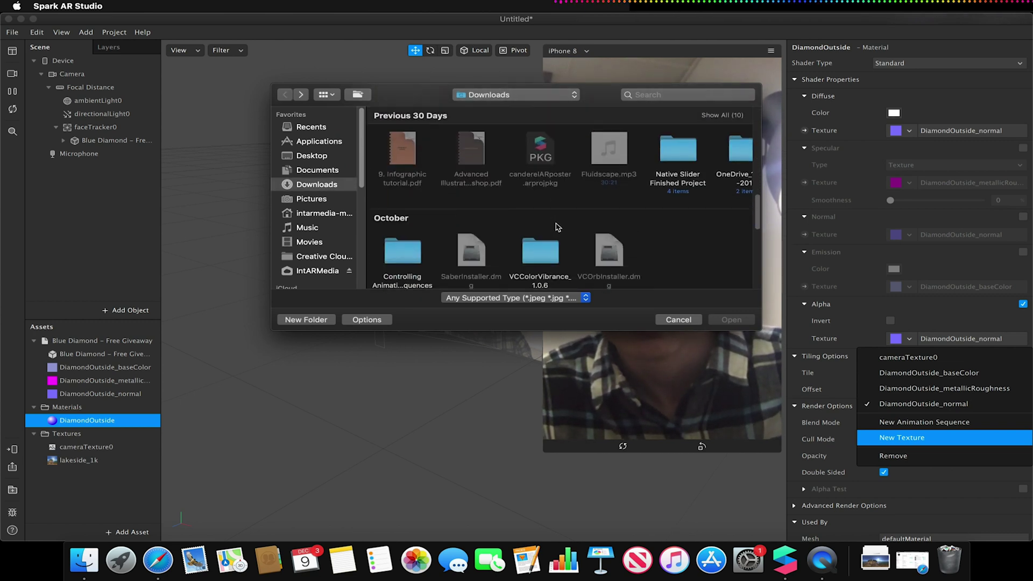
{"action": "scroll", "coordinate": [558, 228], "scroll_direction": "down", "scroll_amount": 2}
{"action": "scroll", "coordinate": [403, 221], "scroll_direction": "down", "scroll_amount": 5}
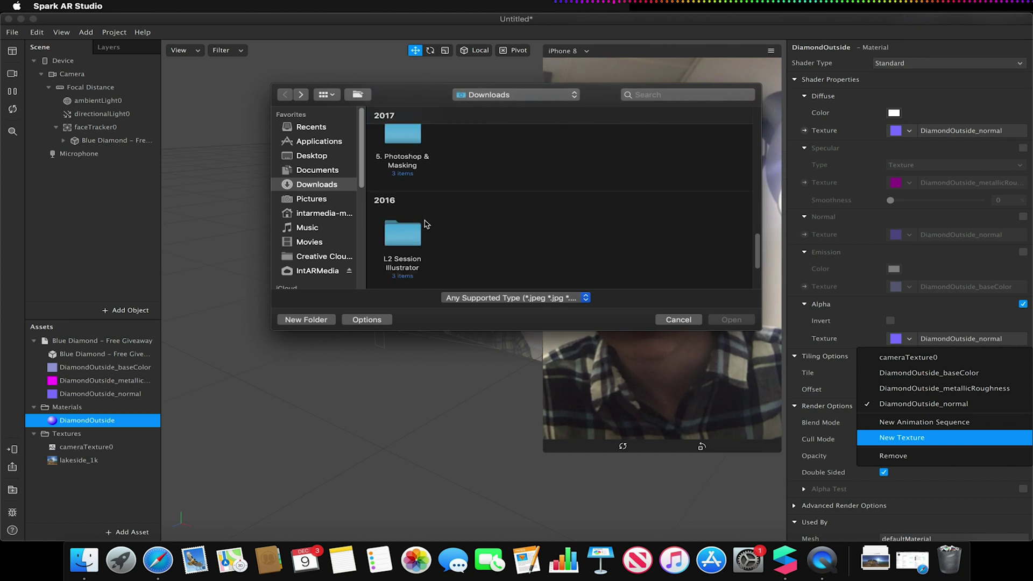
{"action": "left_click", "coordinate": [313, 156]}
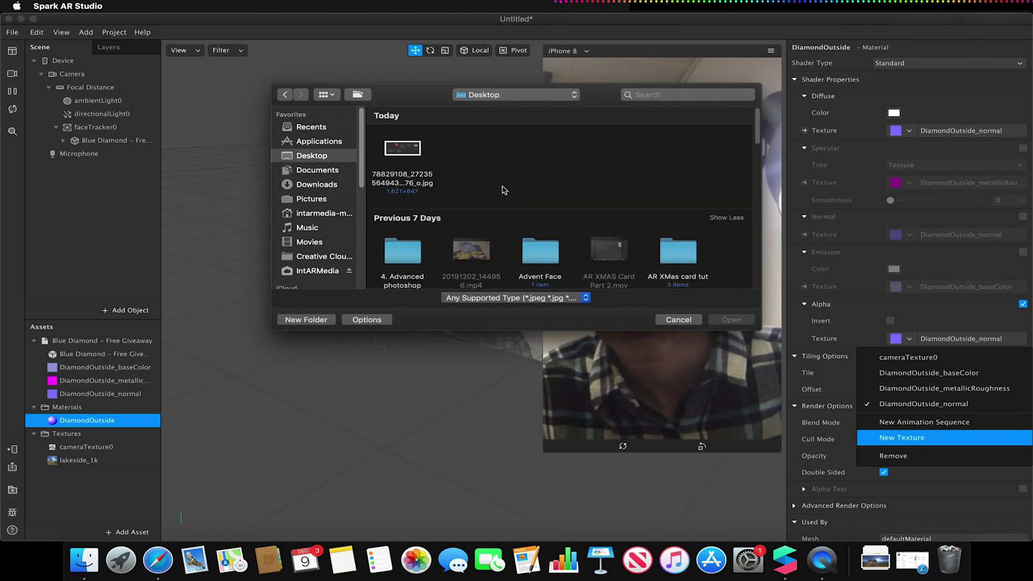
{"action": "scroll", "coordinate": [500, 178], "scroll_direction": "down", "scroll_amount": 4}
{"action": "scroll", "coordinate": [499, 173], "scroll_direction": "down", "scroll_amount": 5}
Import 85508.png as the material's alpha texture, invert it, then switch Alpha off
{"action": "left_click", "coordinate": [470, 214]}
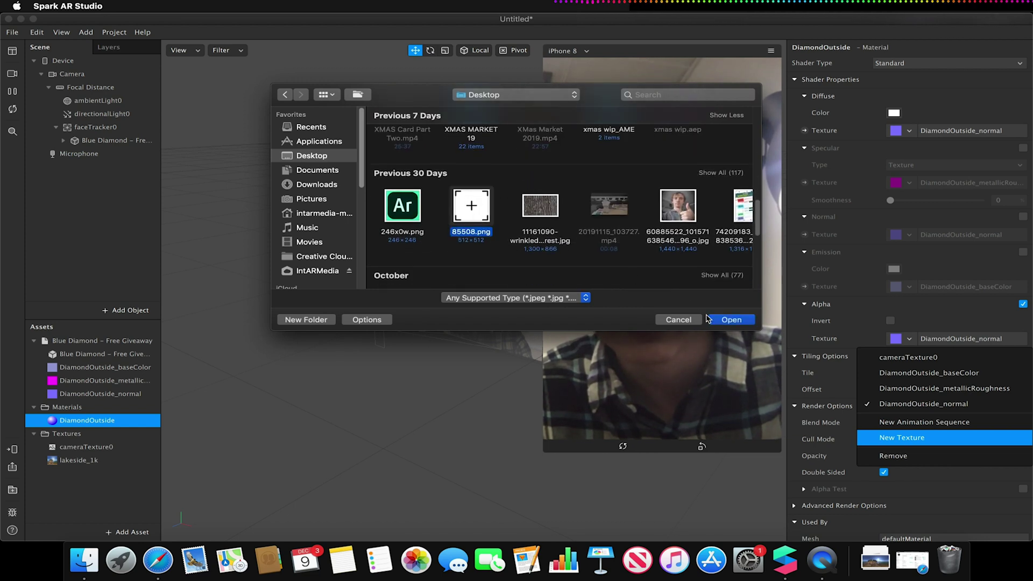
{"action": "left_click", "coordinate": [731, 320]}
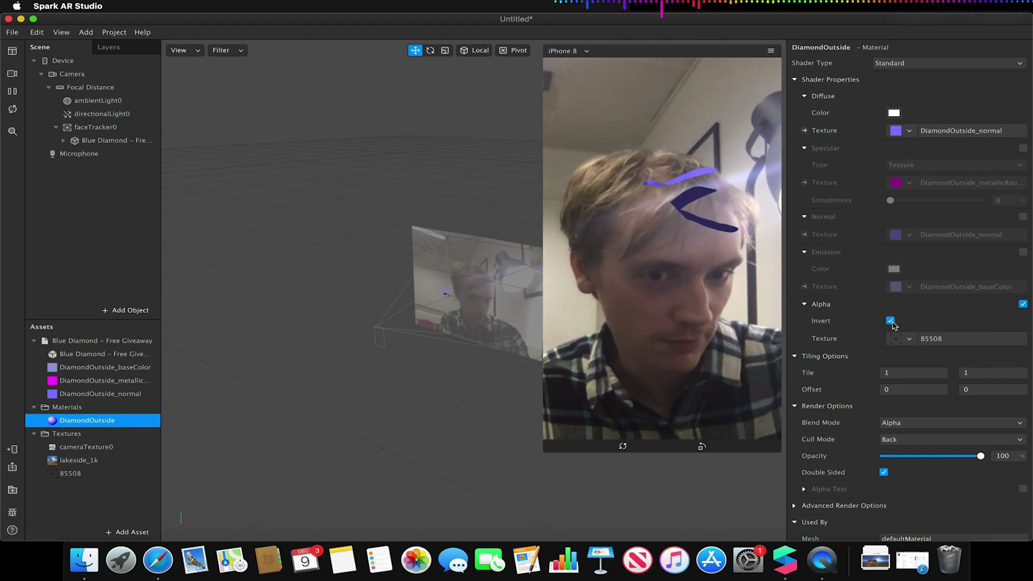
{"action": "left_click", "coordinate": [890, 321]}
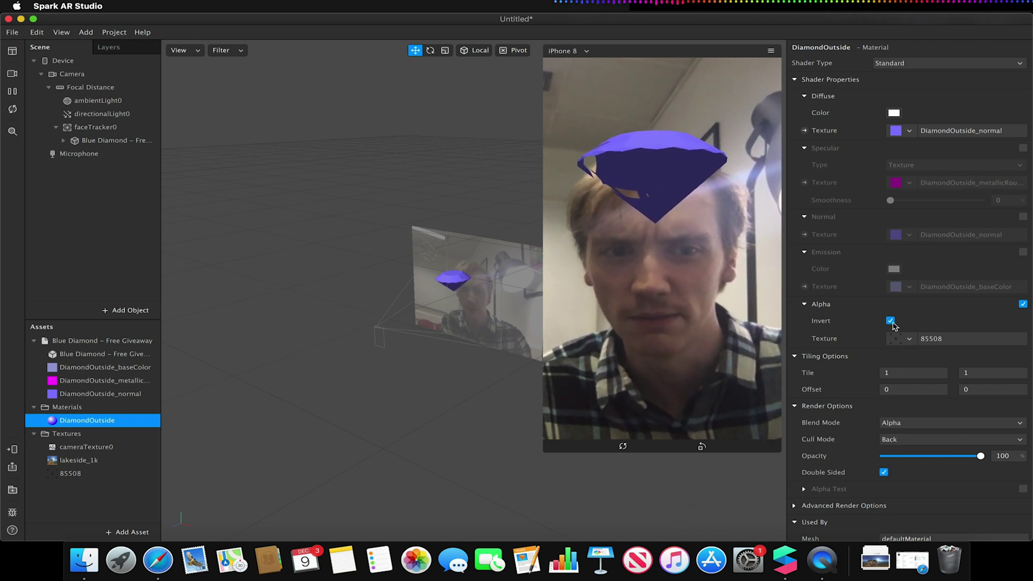
{"action": "left_click", "coordinate": [1023, 305]}
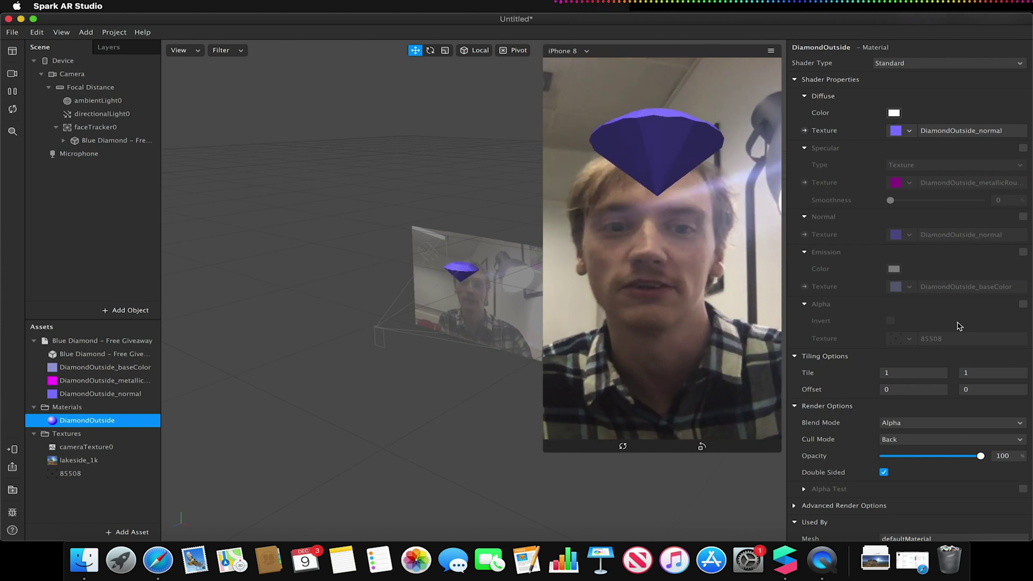
Switch DiamondOutside to the Face Paint shader and tune its BG Influence and Brightness sliders
{"action": "left_click", "coordinate": [921, 63]}
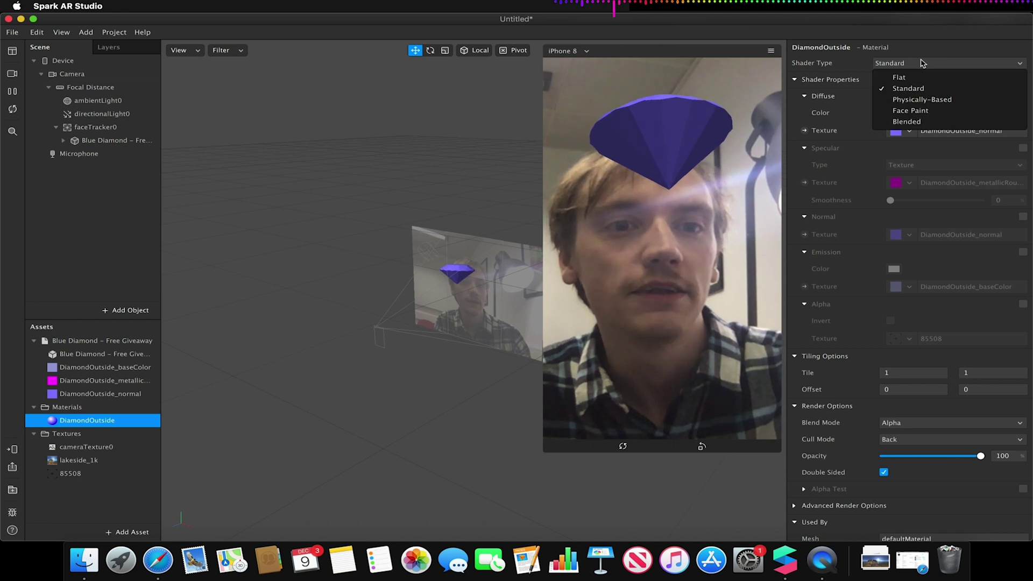
{"action": "left_click", "coordinate": [905, 113]}
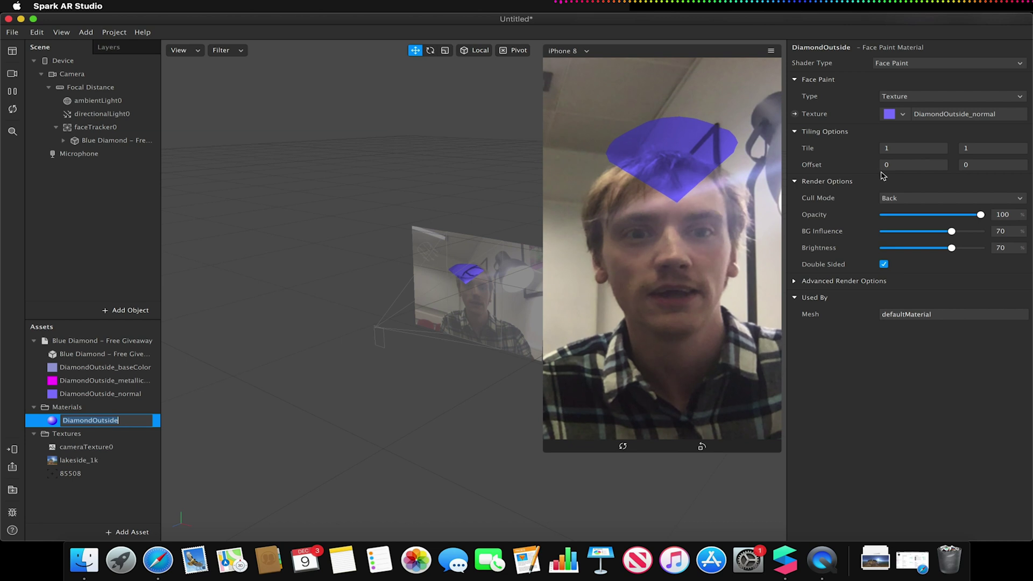
{"action": "left_click_drag", "start_coordinate": [959, 216], "coordinate": [978, 237]}
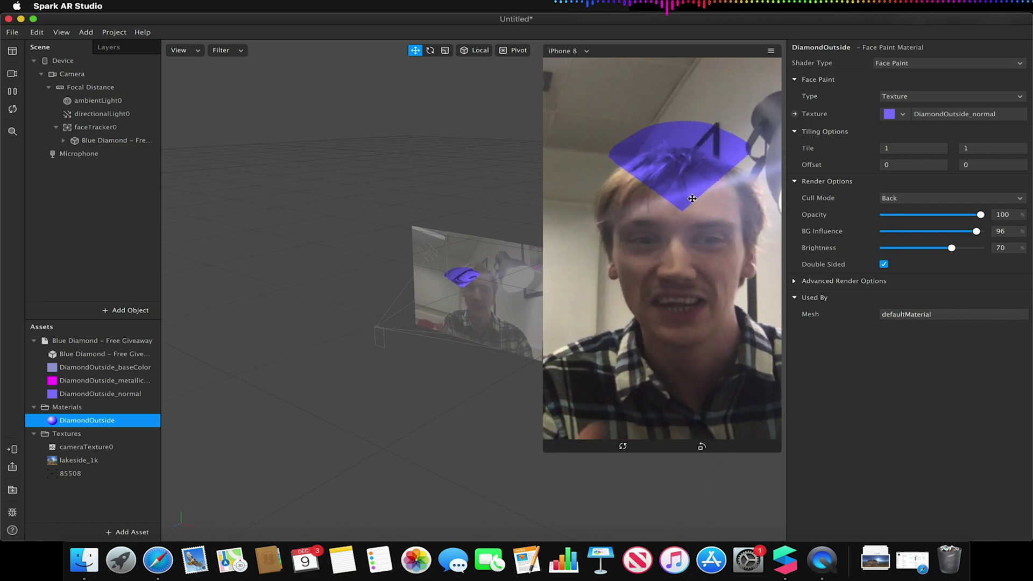
{"action": "mouse_move", "coordinate": [951, 247]}
{"action": "left_mouse_down"}
{"action": "mouse_move", "coordinate": [980, 248]}
{"action": "mouse_move", "coordinate": [901, 250]}
{"action": "mouse_move", "coordinate": [952, 250]}
{"action": "mouse_move", "coordinate": [921, 250]}
{"action": "mouse_move", "coordinate": [932, 250]}
{"action": "left_mouse_up"}
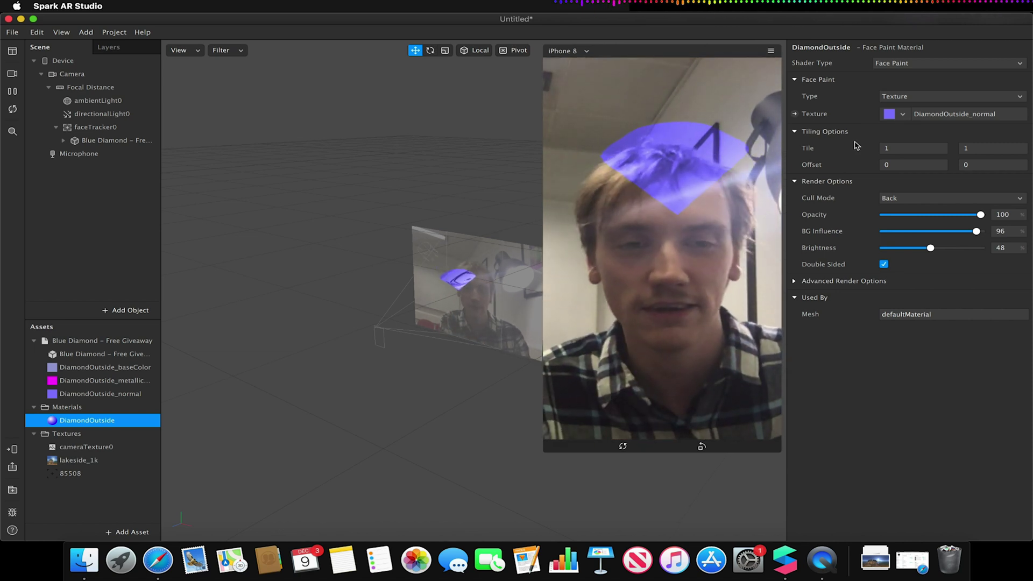
{"action": "left_click", "coordinate": [908, 65]}
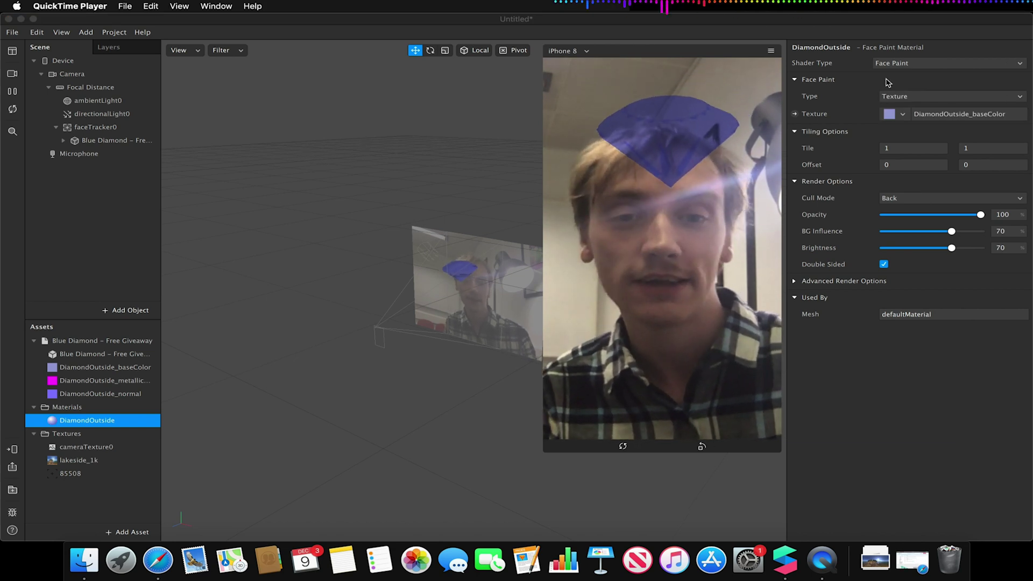
Switch the material to the Blended shader, keeping the blending Type as Texture
{"action": "left_click", "coordinate": [904, 65]}
{"action": "left_click", "coordinate": [926, 123]}
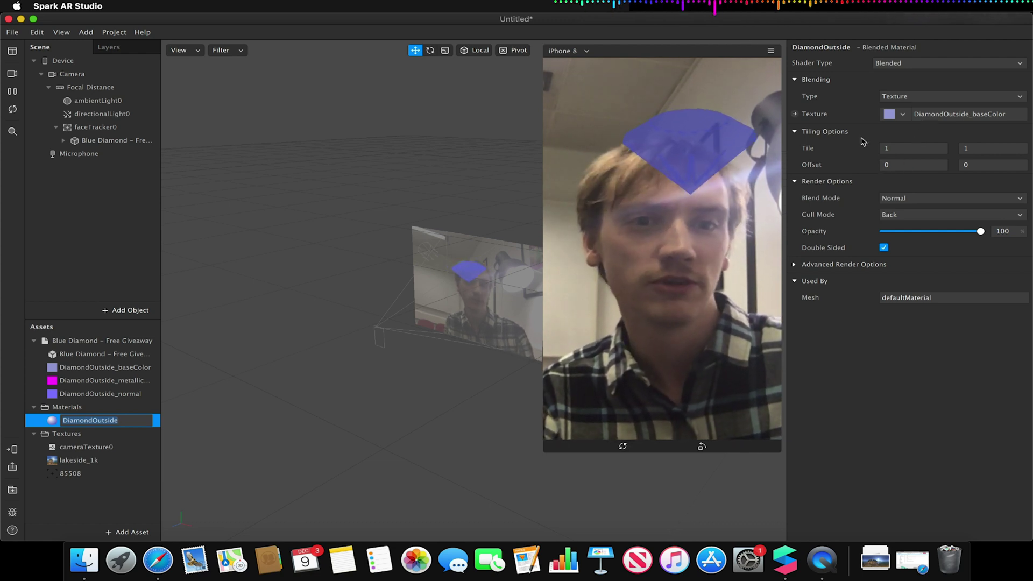
{"action": "left_click", "coordinate": [915, 98]}
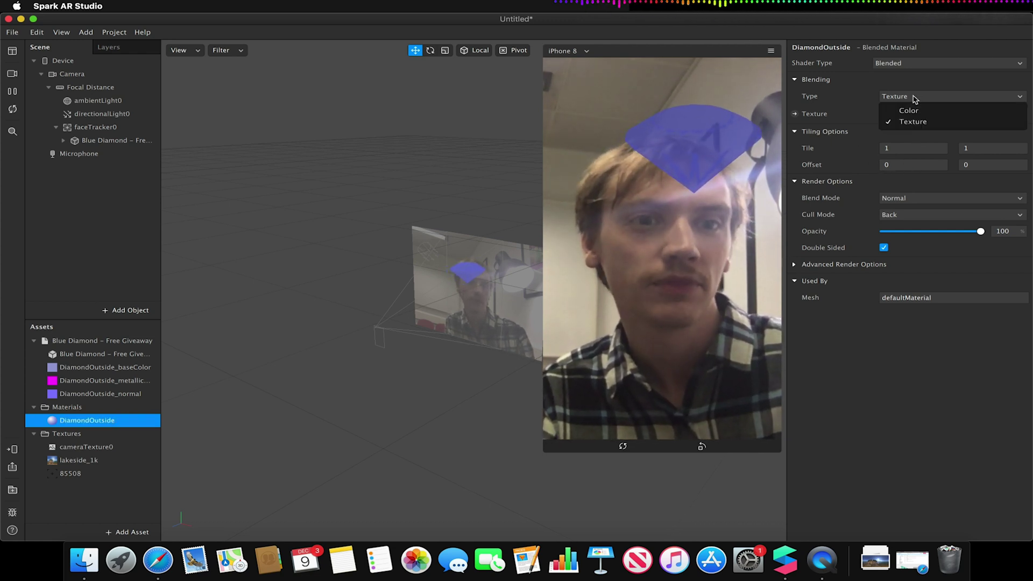
{"action": "left_click", "coordinate": [845, 355]}
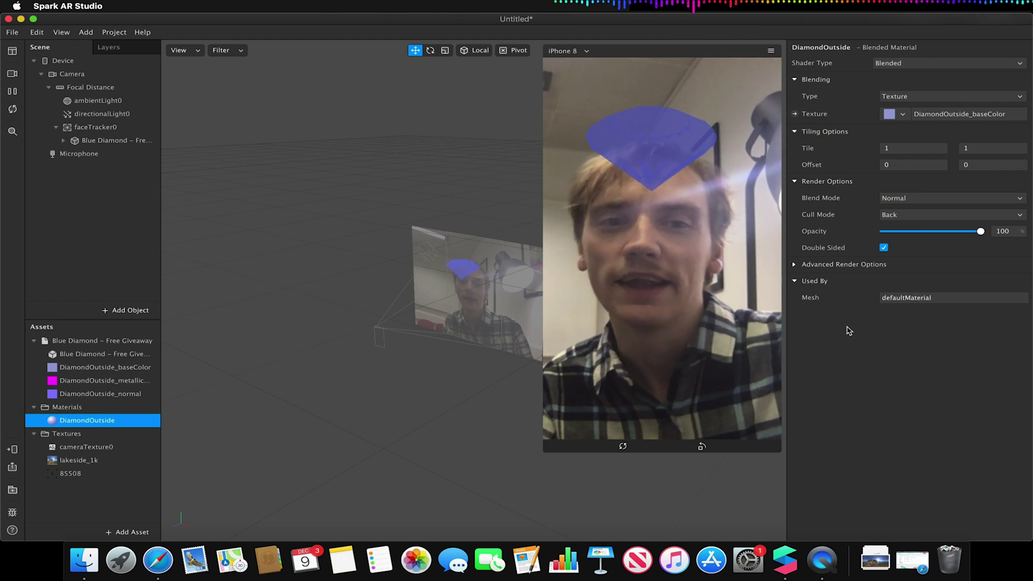
Try Add, Multiply and Normal blend modes, set Cull Mode to Front, and settle on Add
{"action": "left_click", "coordinate": [921, 202]}
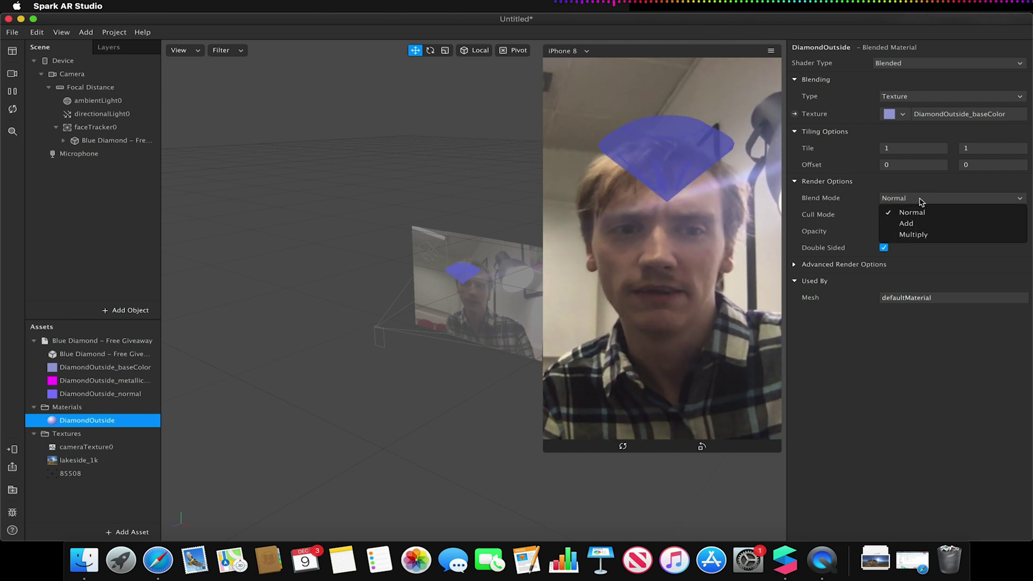
{"action": "left_click", "coordinate": [918, 225]}
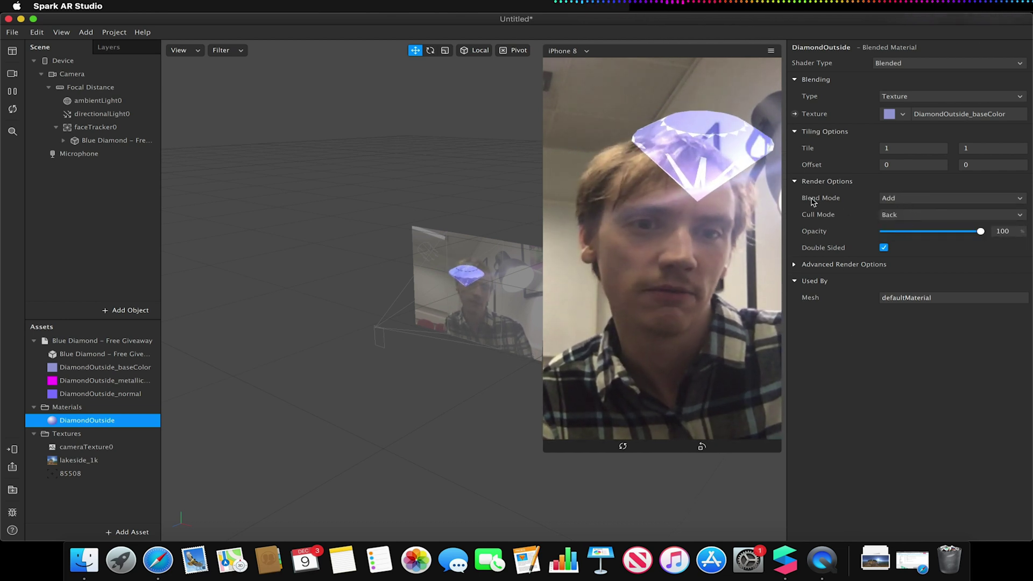
{"action": "left_click", "coordinate": [906, 201]}
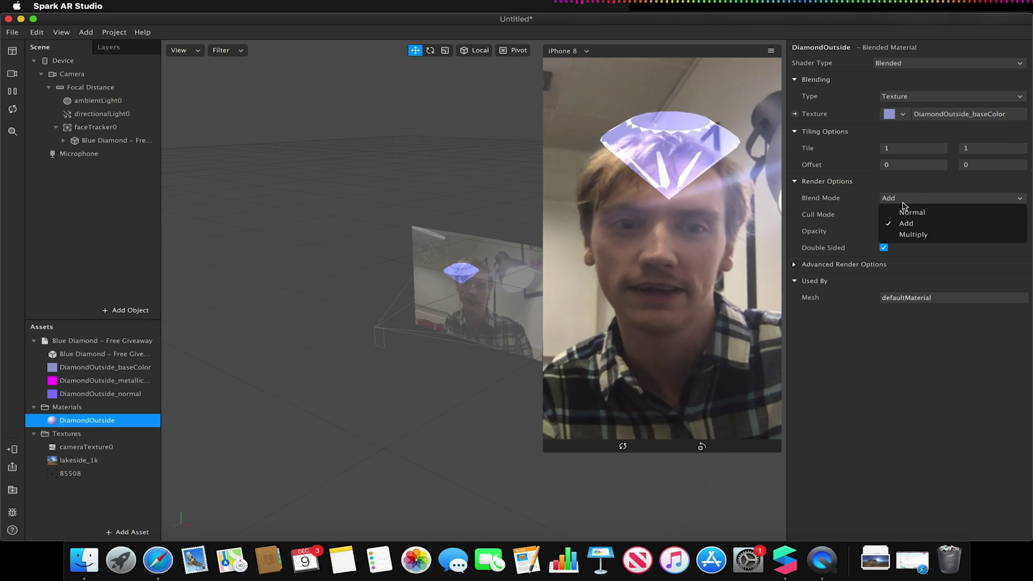
{"action": "left_click", "coordinate": [911, 233]}
{"action": "left_click", "coordinate": [902, 200]}
{"action": "left_click", "coordinate": [904, 207]}
{"action": "left_click", "coordinate": [911, 216]}
{"action": "left_click", "coordinate": [909, 228]}
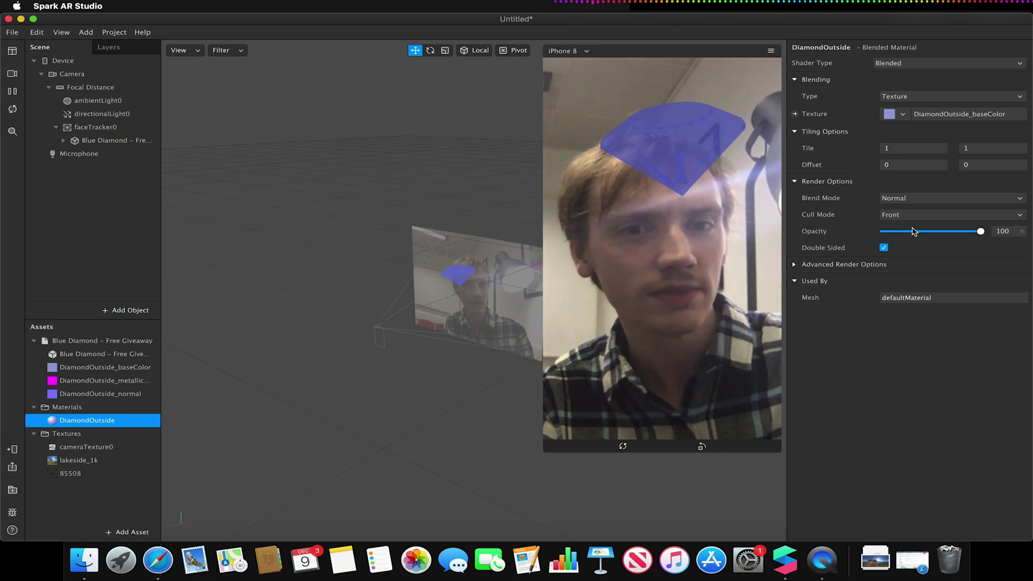
{"action": "left_click", "coordinate": [906, 200]}
{"action": "left_click", "coordinate": [911, 221]}
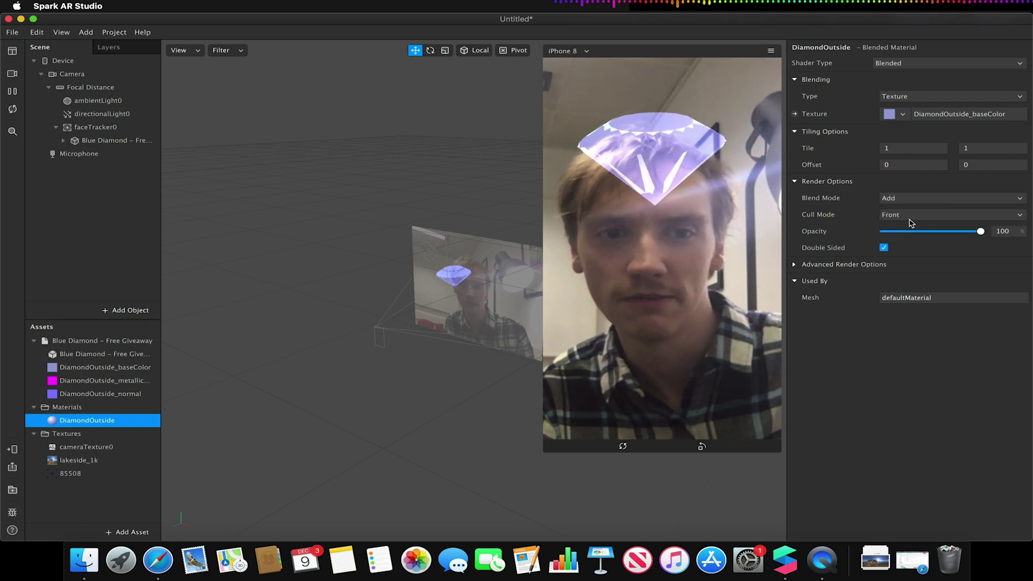
Test the Opacity slider, leaving it at 100, and briefly check the advanced render settings
{"action": "left_click_drag", "start_coordinate": [923, 232], "coordinate": [981, 232]}
{"action": "left_click", "coordinate": [794, 265]}
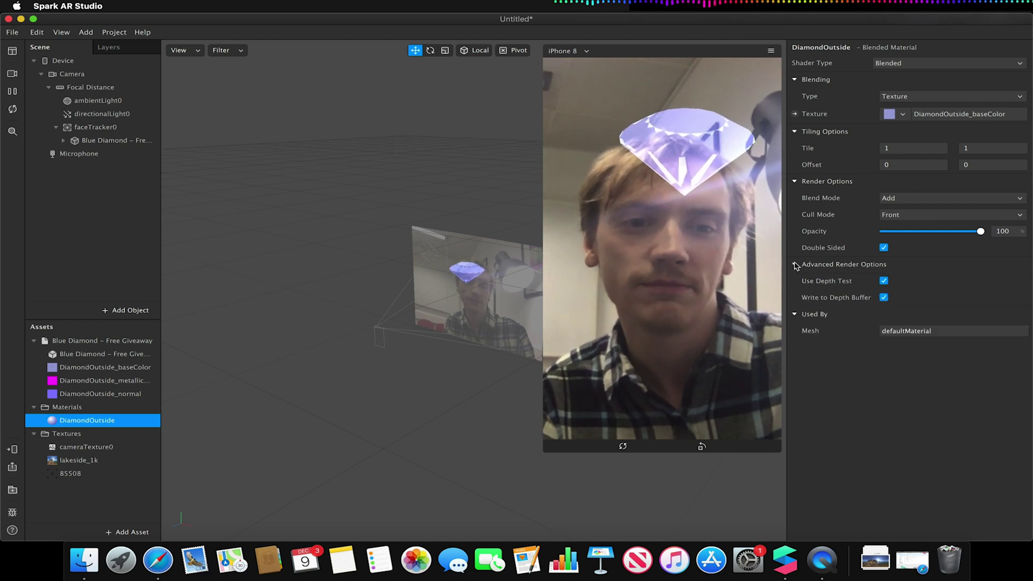
{"action": "left_click", "coordinate": [795, 264]}
{"action": "left_click", "coordinate": [906, 65]}
{"action": "left_click", "coordinate": [906, 65]}
{"action": "left_click", "coordinate": [907, 65]}
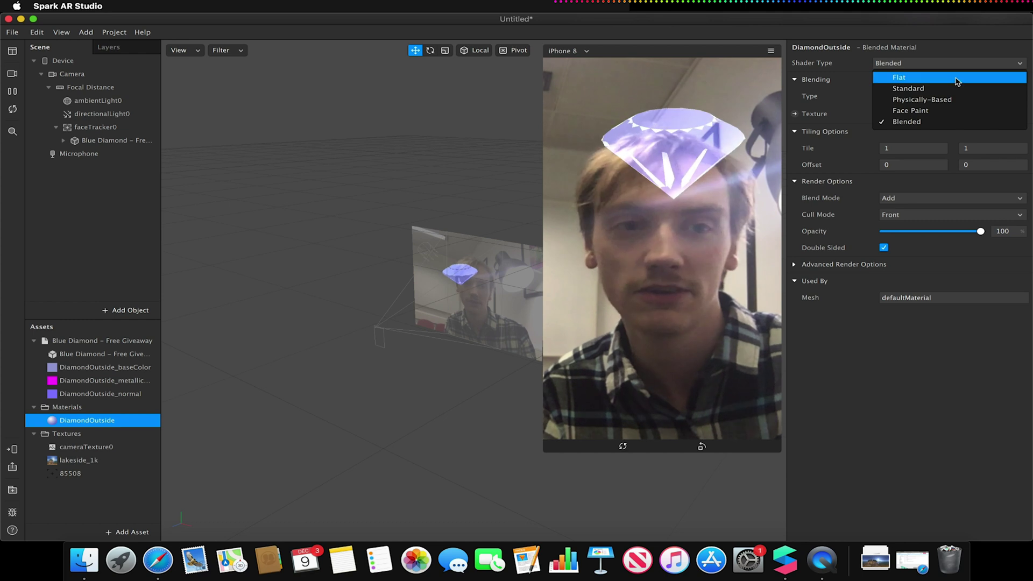
Use the Physically-Based shader with Metallic 100 and lakeside_1k environment reflections rotated to 217
{"action": "left_click", "coordinate": [938, 101]}
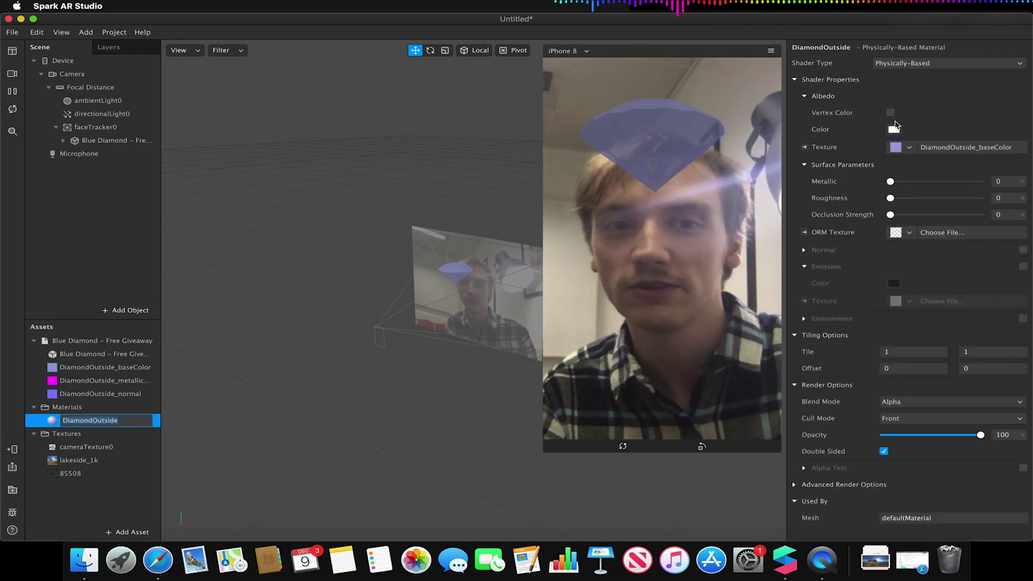
{"action": "left_click_drag", "start_coordinate": [890, 182], "coordinate": [967, 181]}
{"action": "left_click", "coordinate": [1023, 319]}
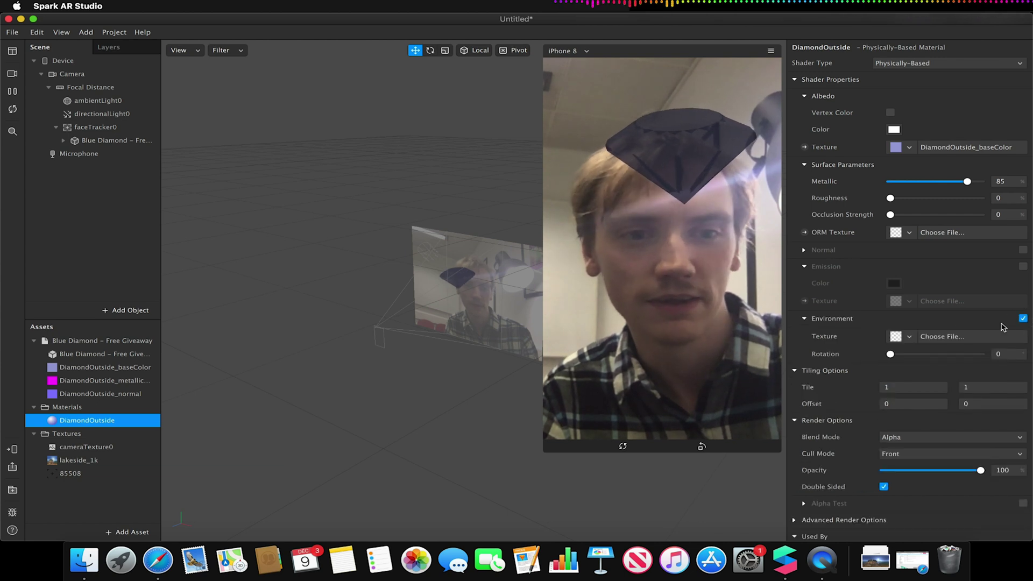
{"action": "left_click", "coordinate": [902, 336]}
{"action": "left_click", "coordinate": [929, 356]}
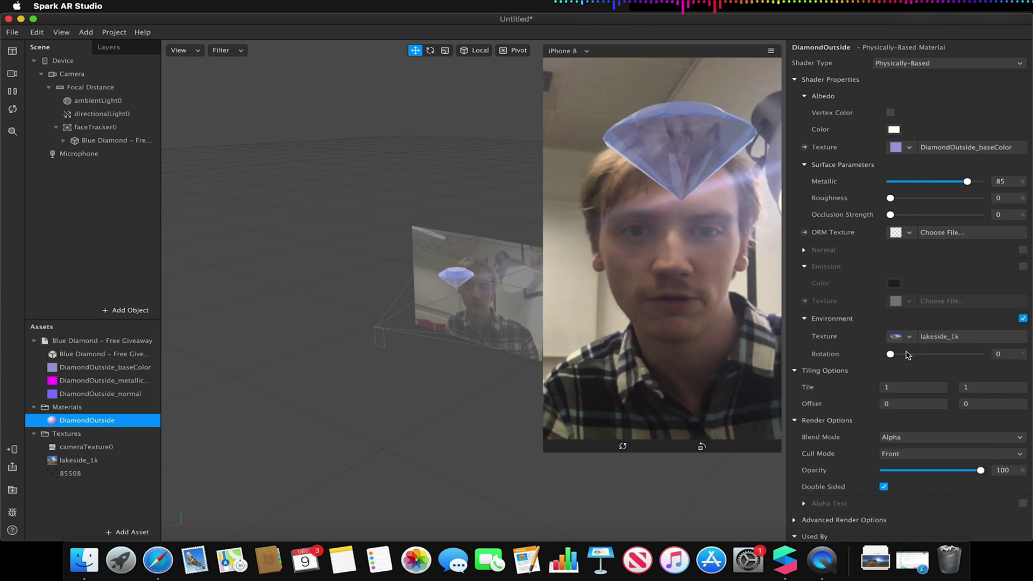
{"action": "left_click_drag", "start_coordinate": [890, 356], "coordinate": [945, 354]}
{"action": "left_click_drag", "start_coordinate": [968, 182], "coordinate": [986, 183]}
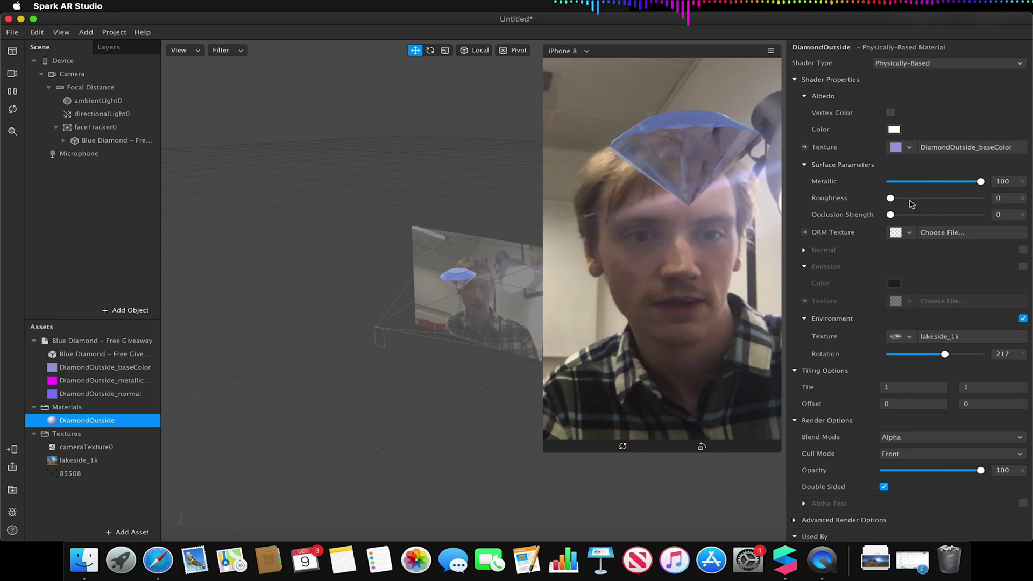